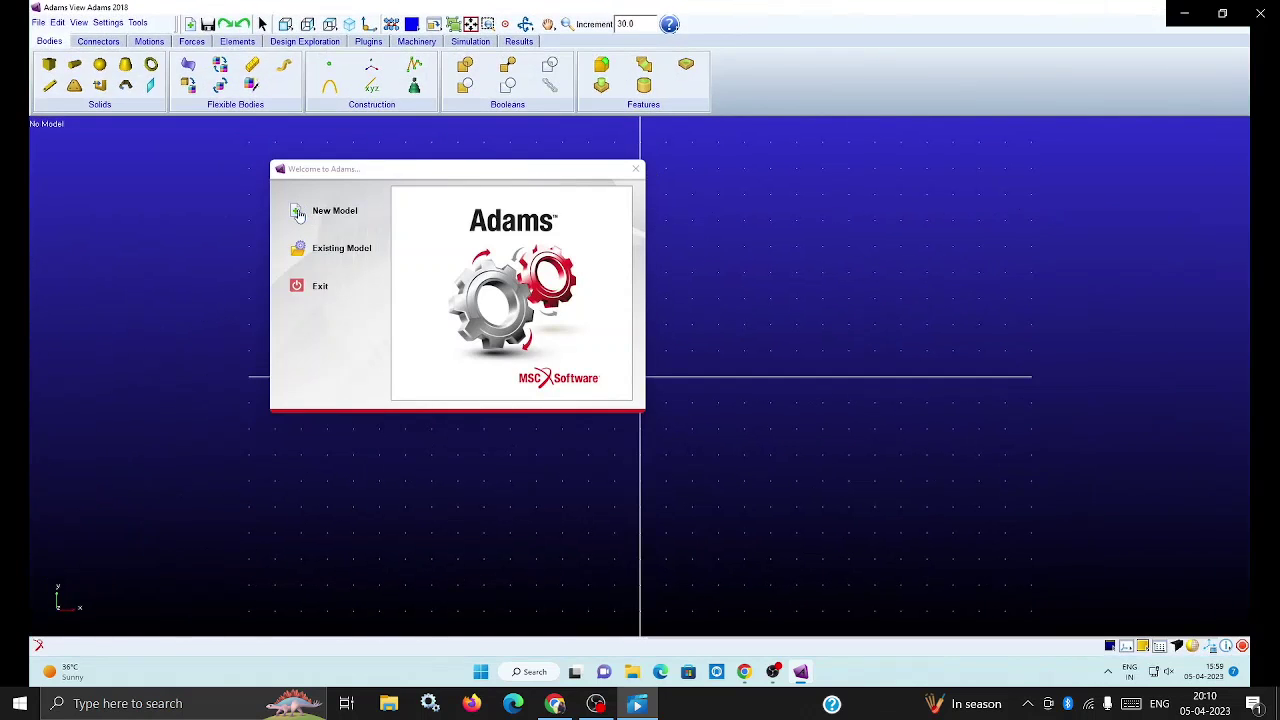
Create a new model named FOUR_BAR_MECHANISM with Earth Normal gravity and MMKS units.
left_click(298, 213)
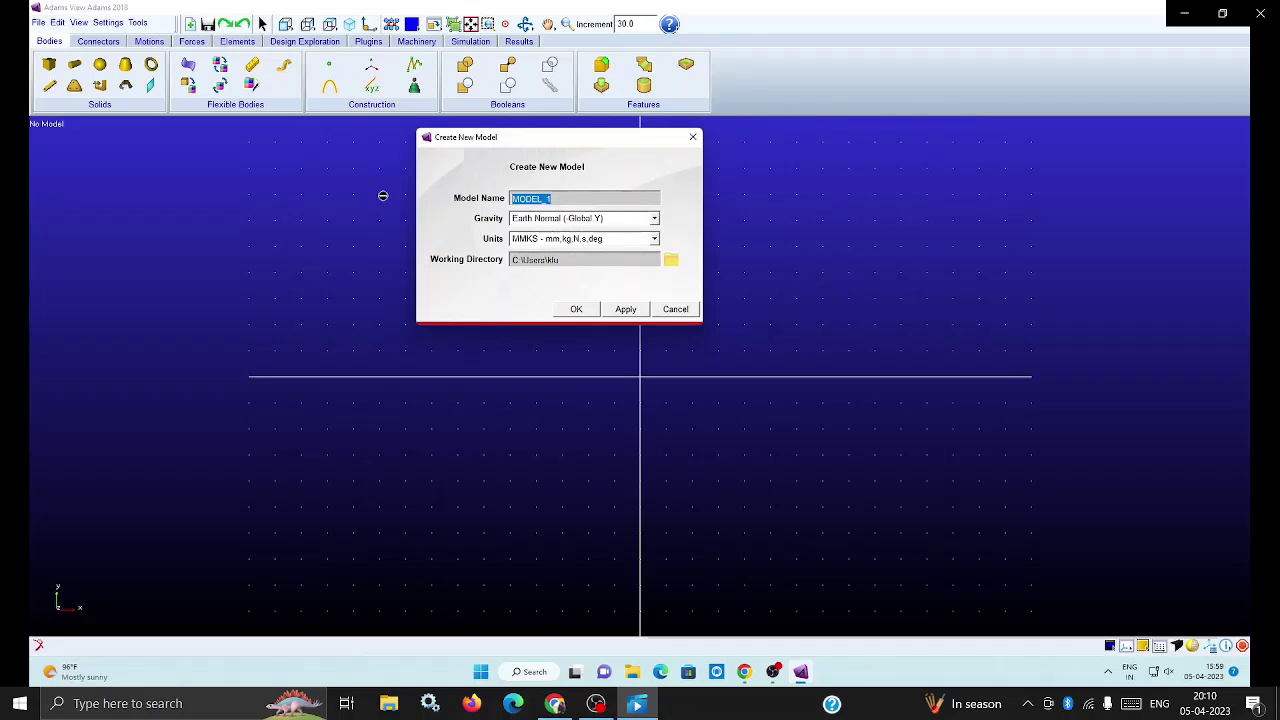
type("FOUR_BAR_MECHANISM")
left_click(622, 311)
left_click(577, 311)
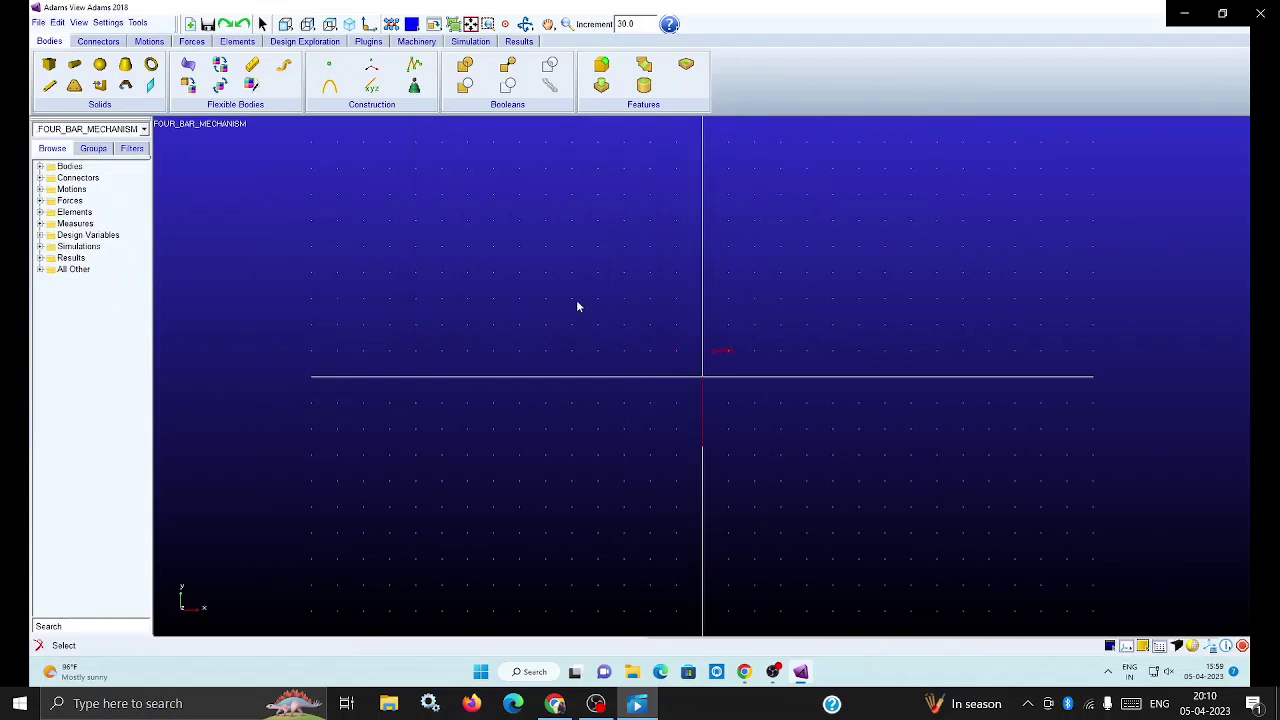
Draw an 800-long ground link from the origin to the right, using fixed length, width and depth.
left_click(49, 88)
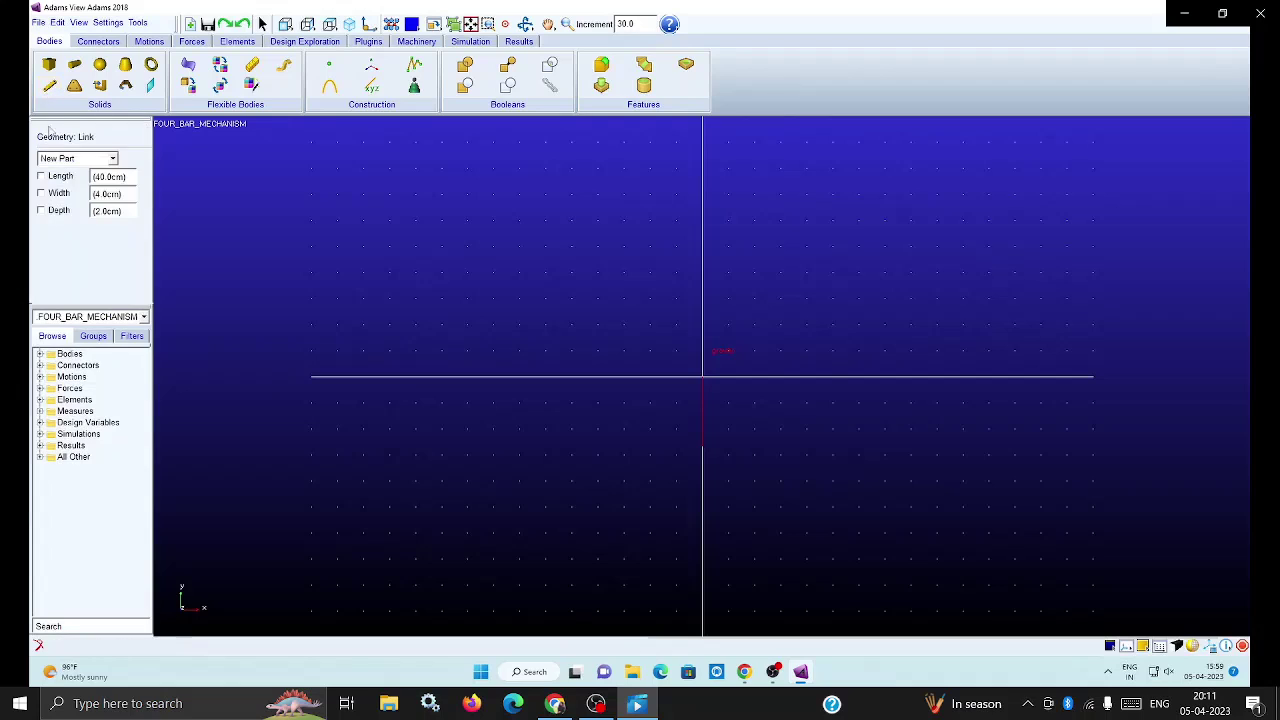
left_click(41, 194)
left_click(41, 211)
left_click(41, 177)
left_click_drag(131, 177, 76, 175)
type("800")
left_click(703, 378)
left_click(1127, 377)
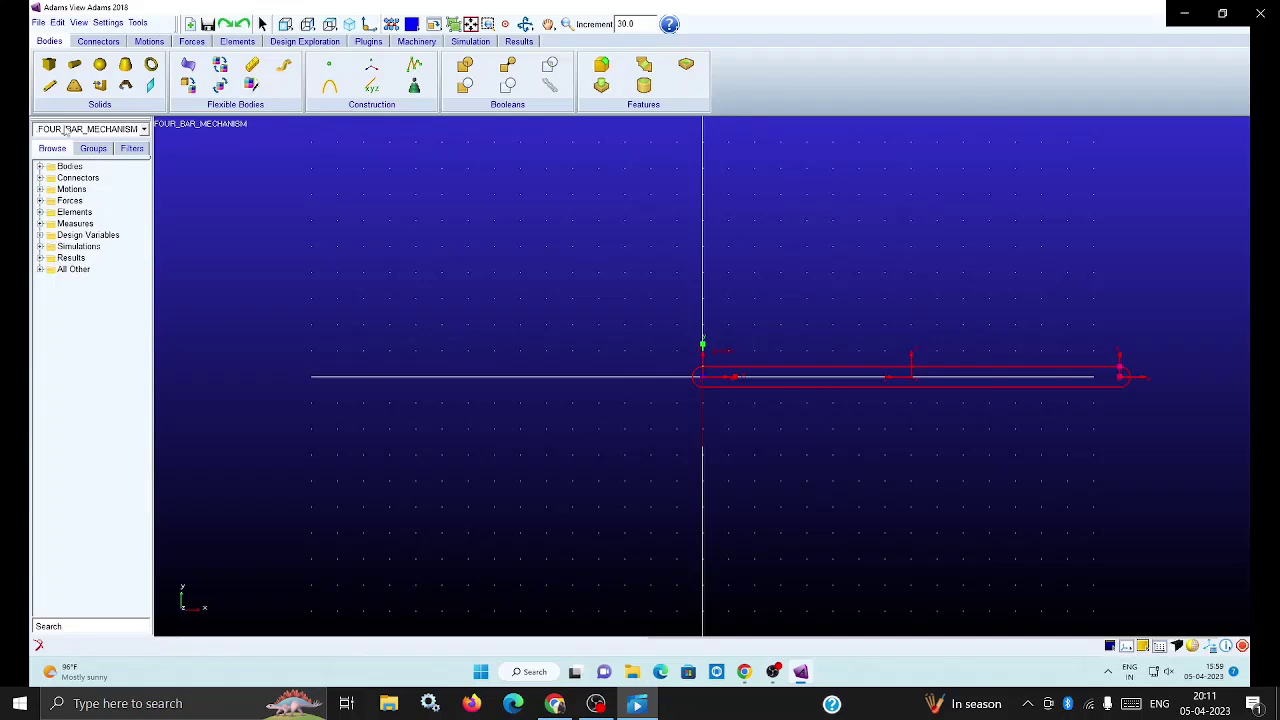
left_click(49, 86)
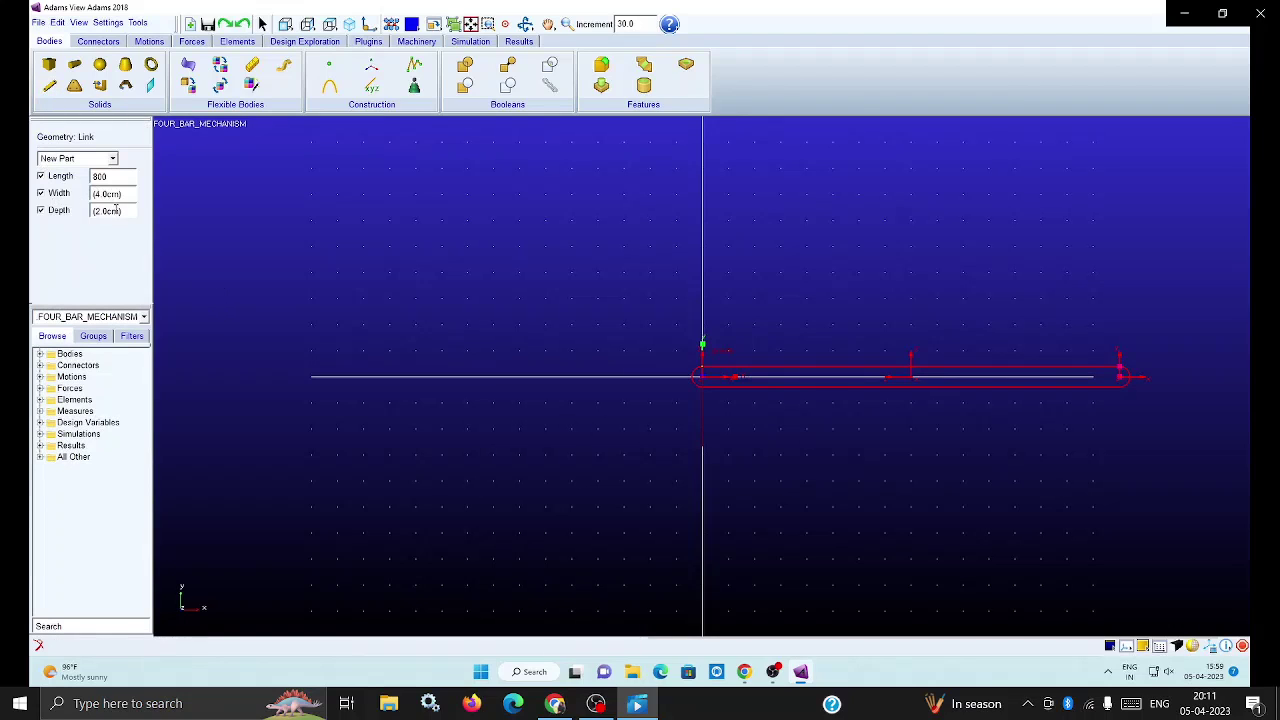
Draw a 200-long crank link from the origin up and to the left.
double_click(117, 175)
type("200")
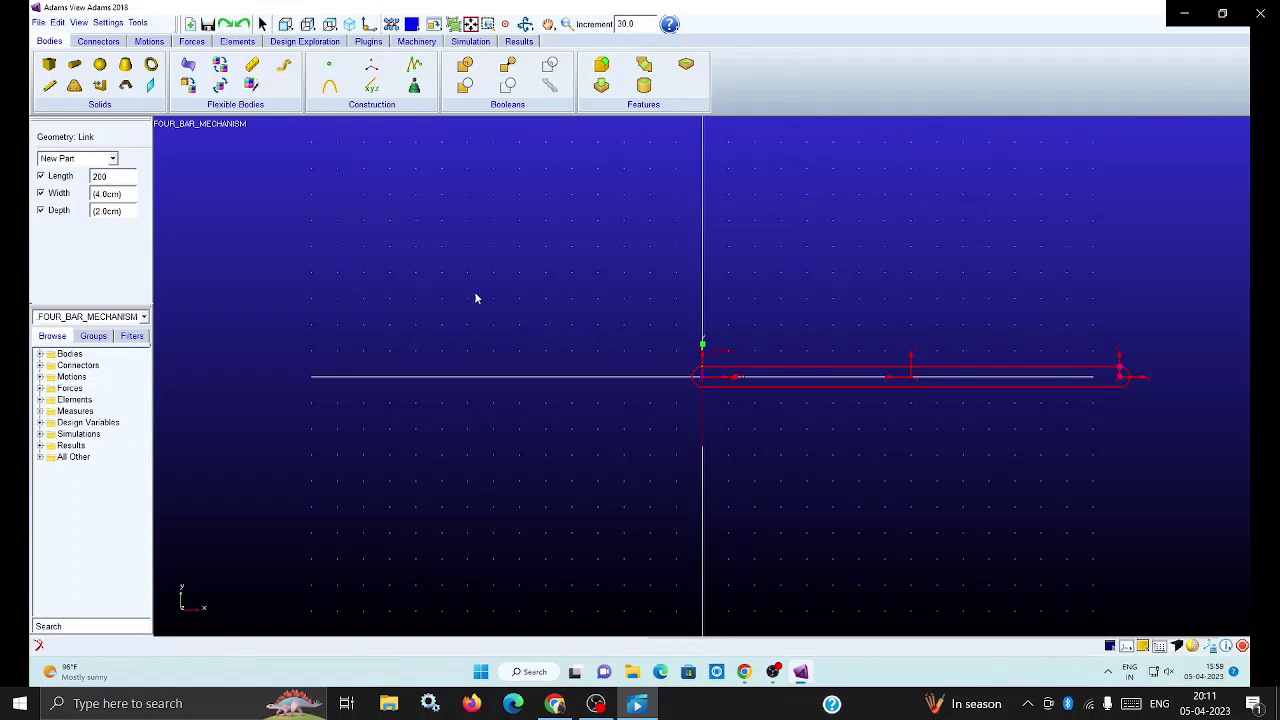
left_click(702, 377)
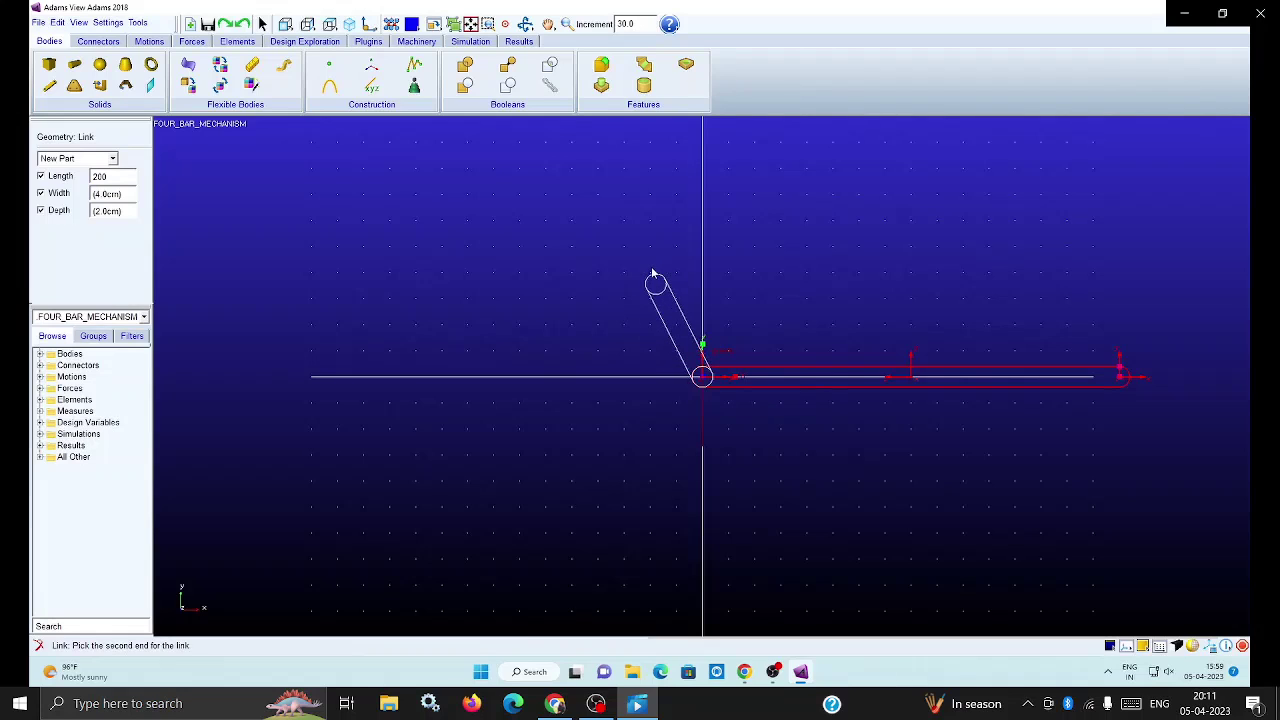
left_click(652, 272)
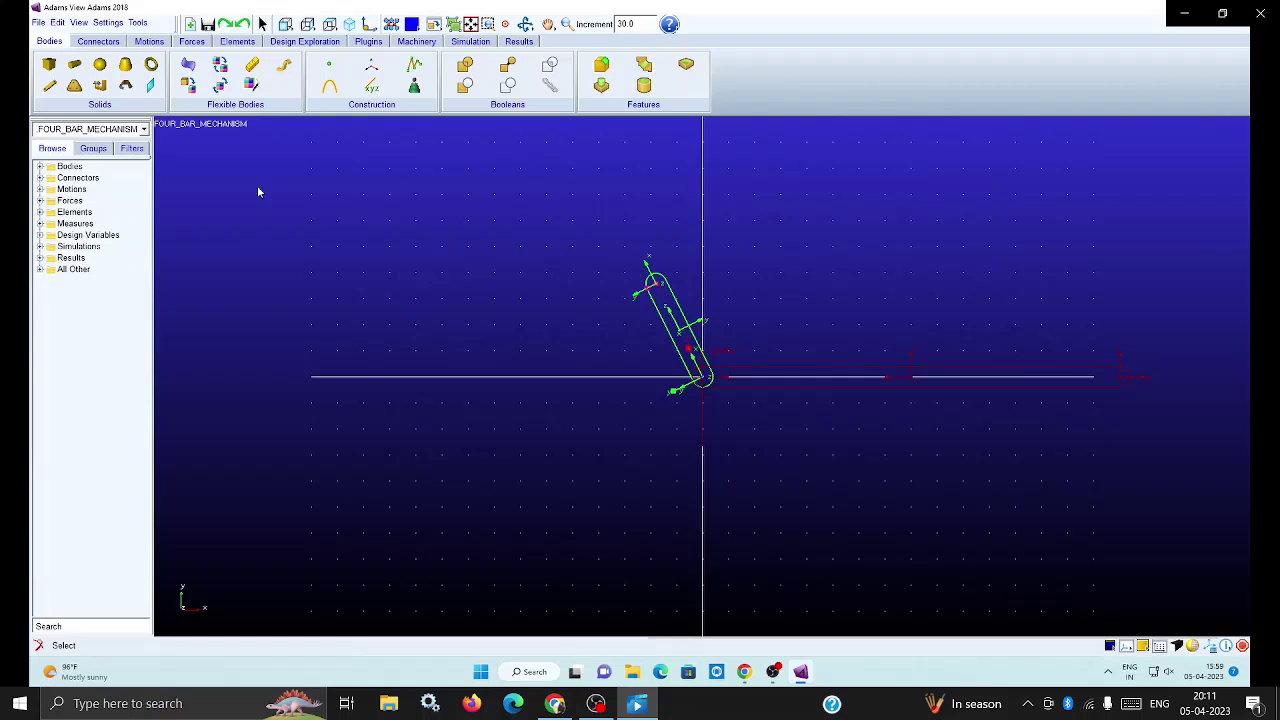
Draw a 700-long coupler link from the crank's top end toward the upper right.
left_click(49, 85)
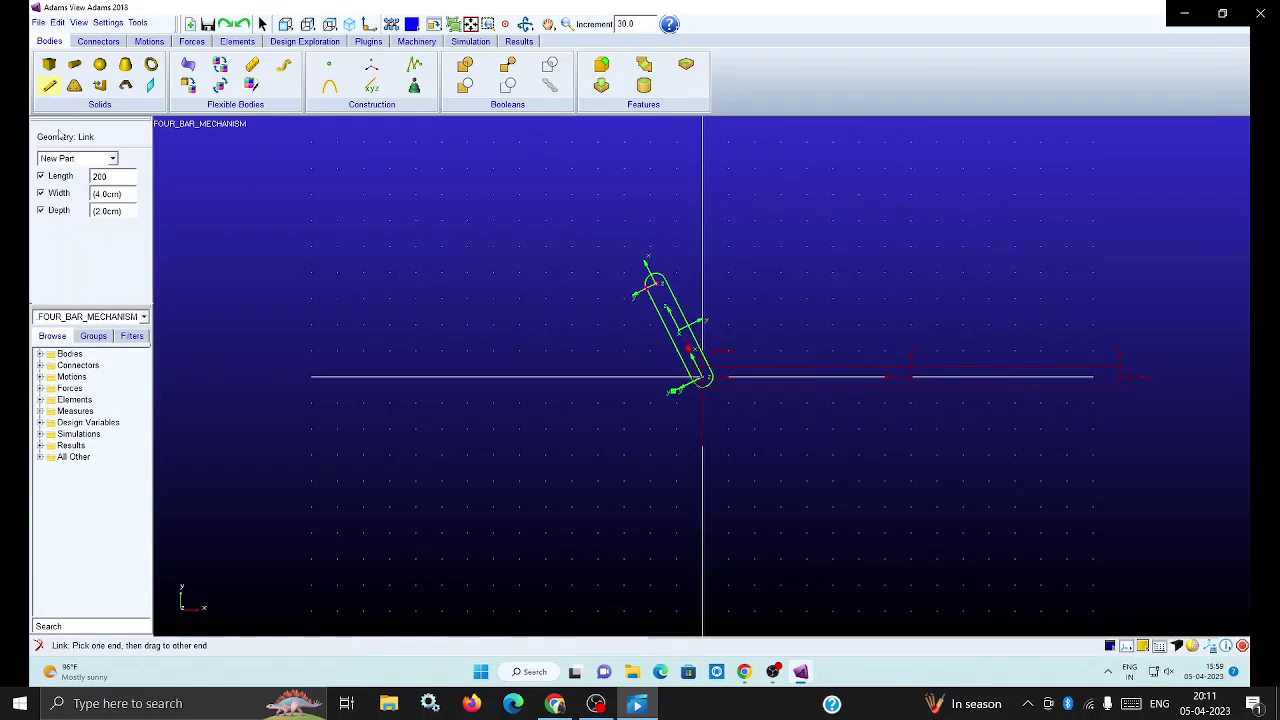
left_click_drag(118, 176, 73, 177)
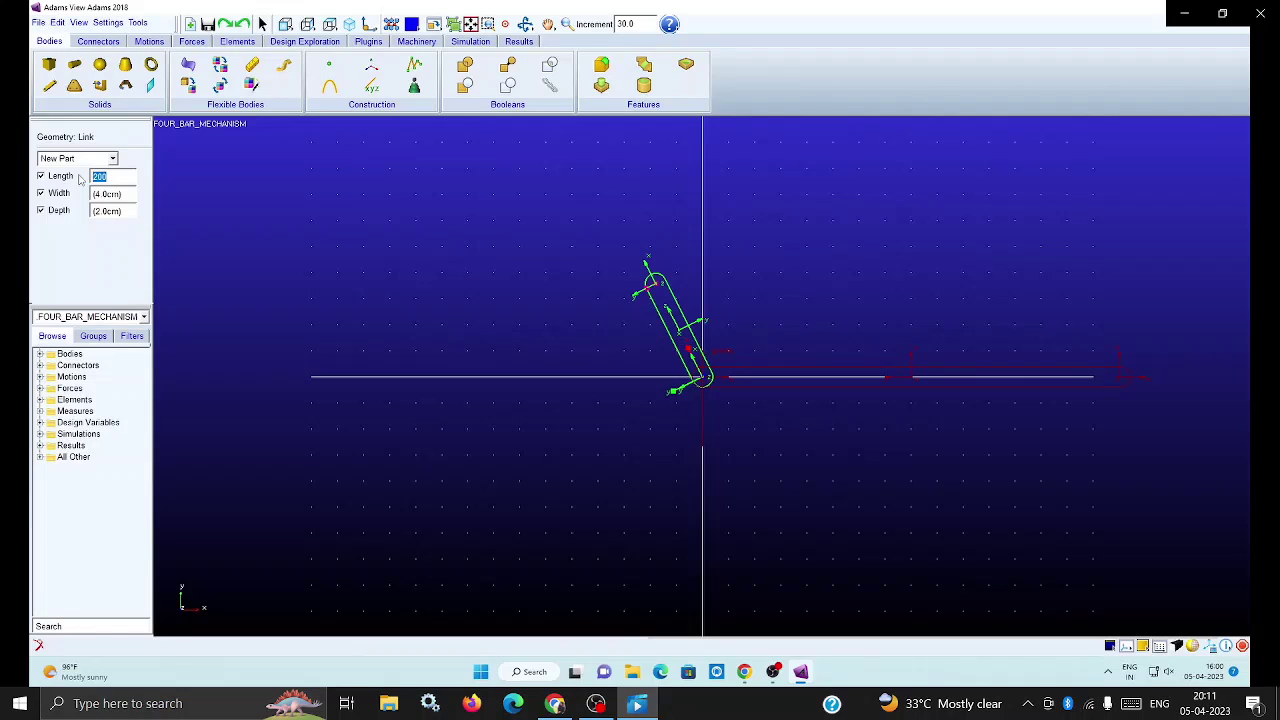
type("7")
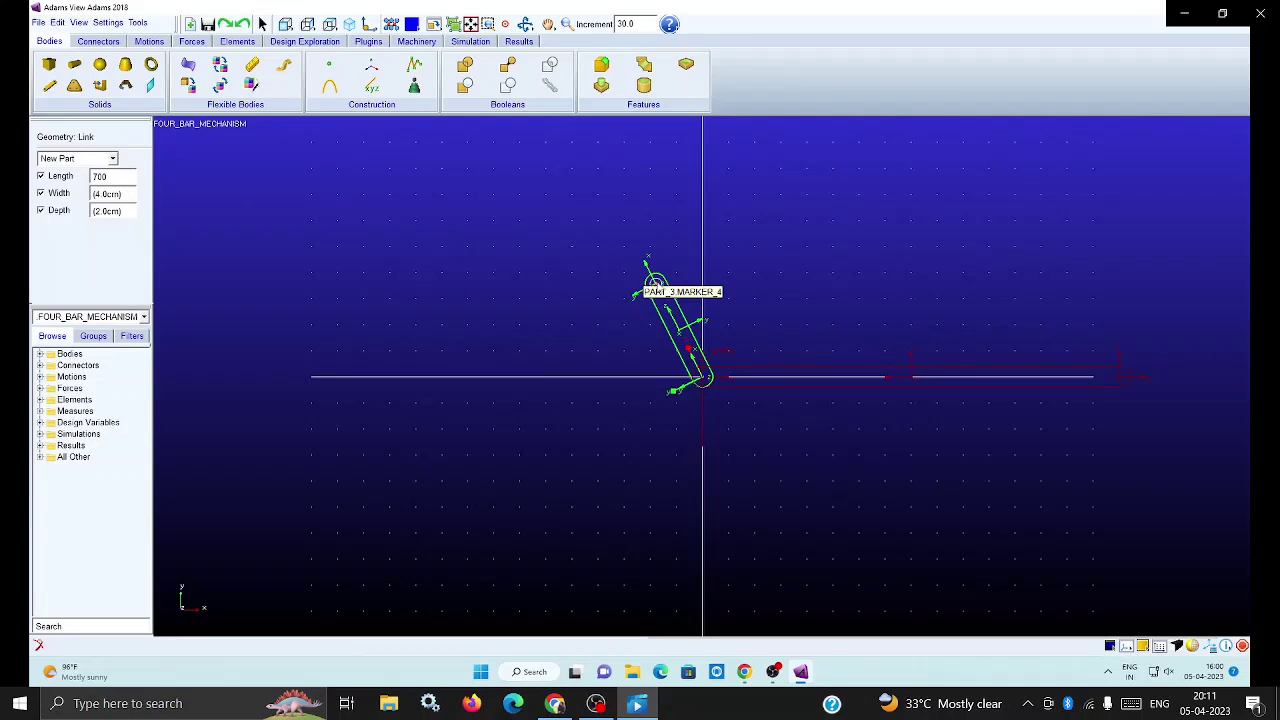
left_click(658, 285)
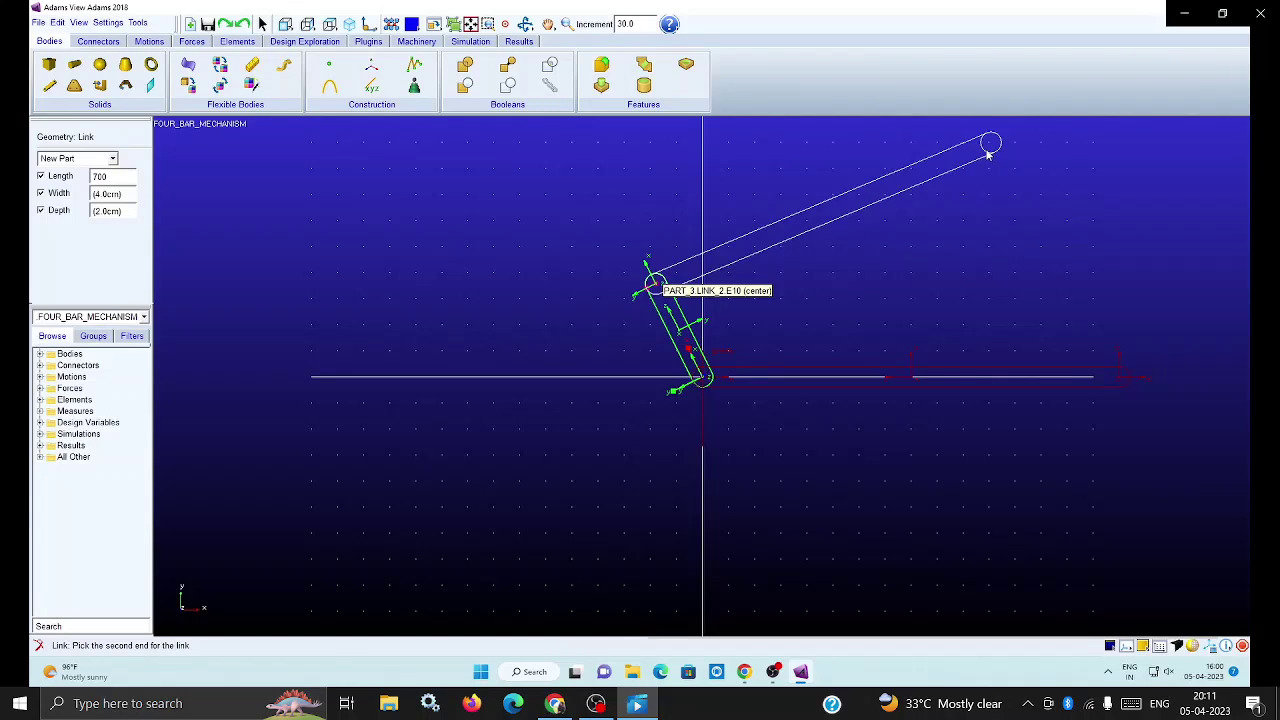
left_click(988, 153)
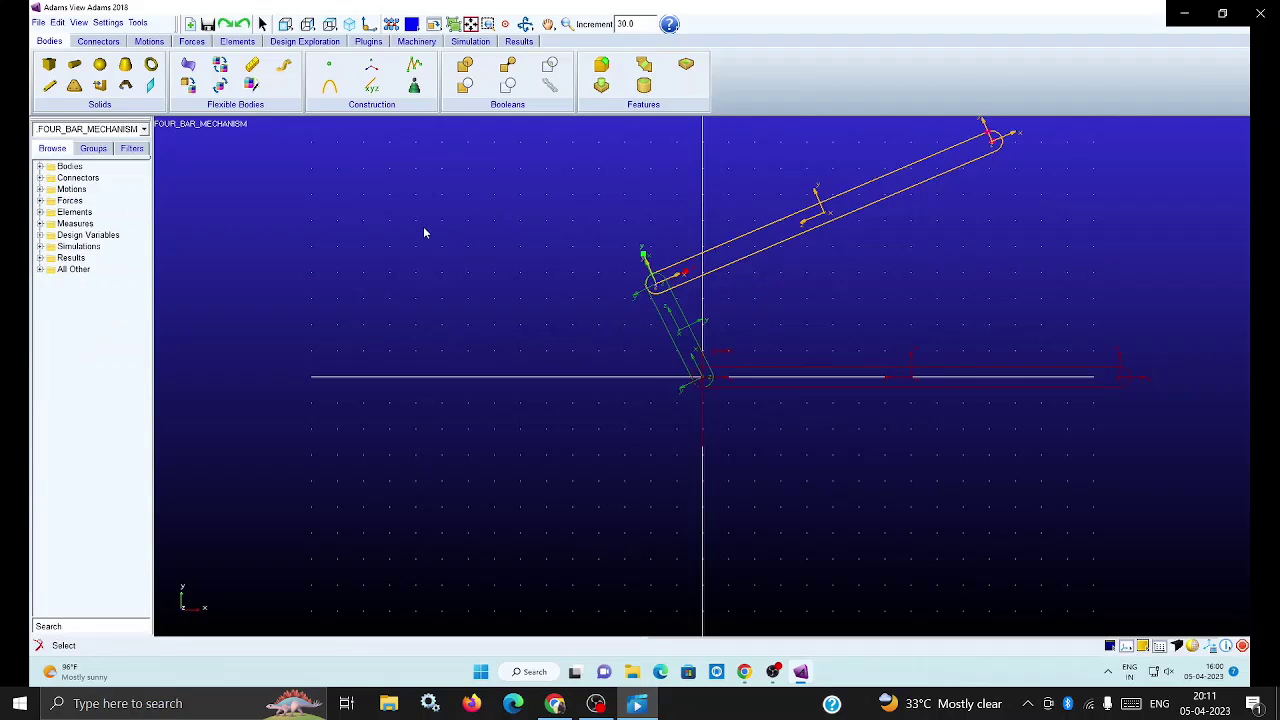
Join the ground link's right end to the coupler's right end with a free-length link, then shade the view.
left_click(52, 88)
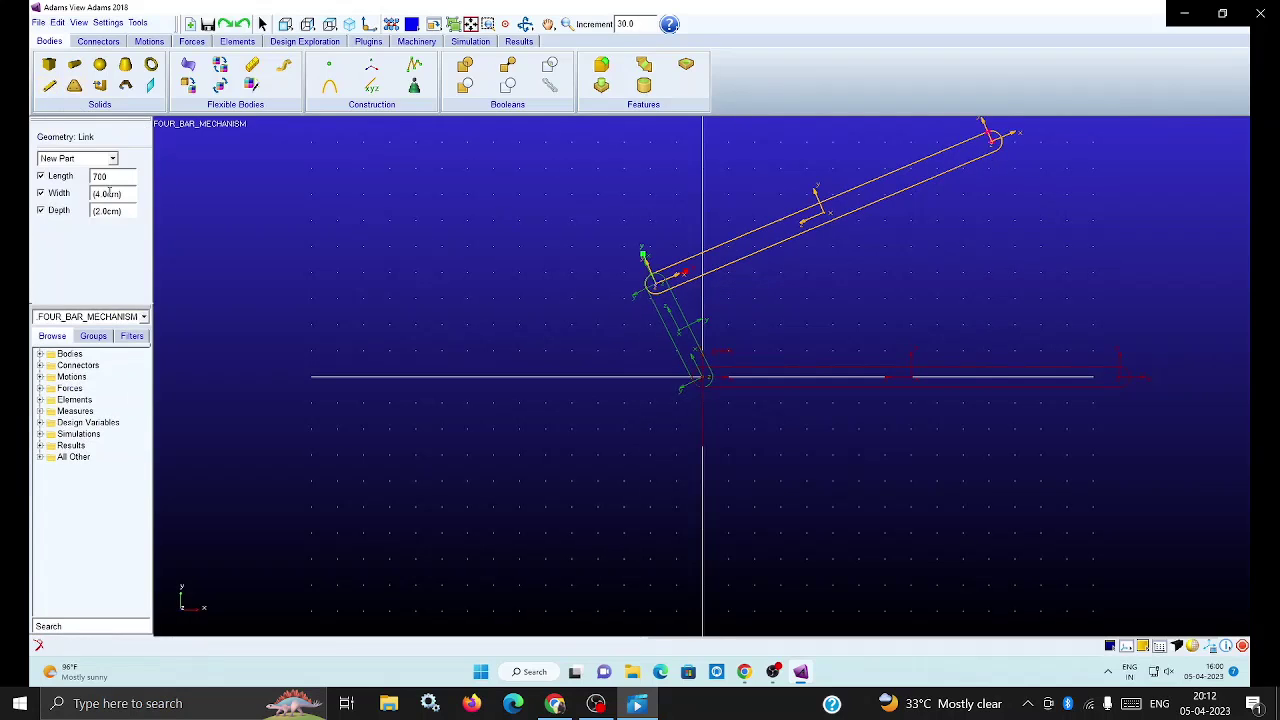
left_click(41, 176)
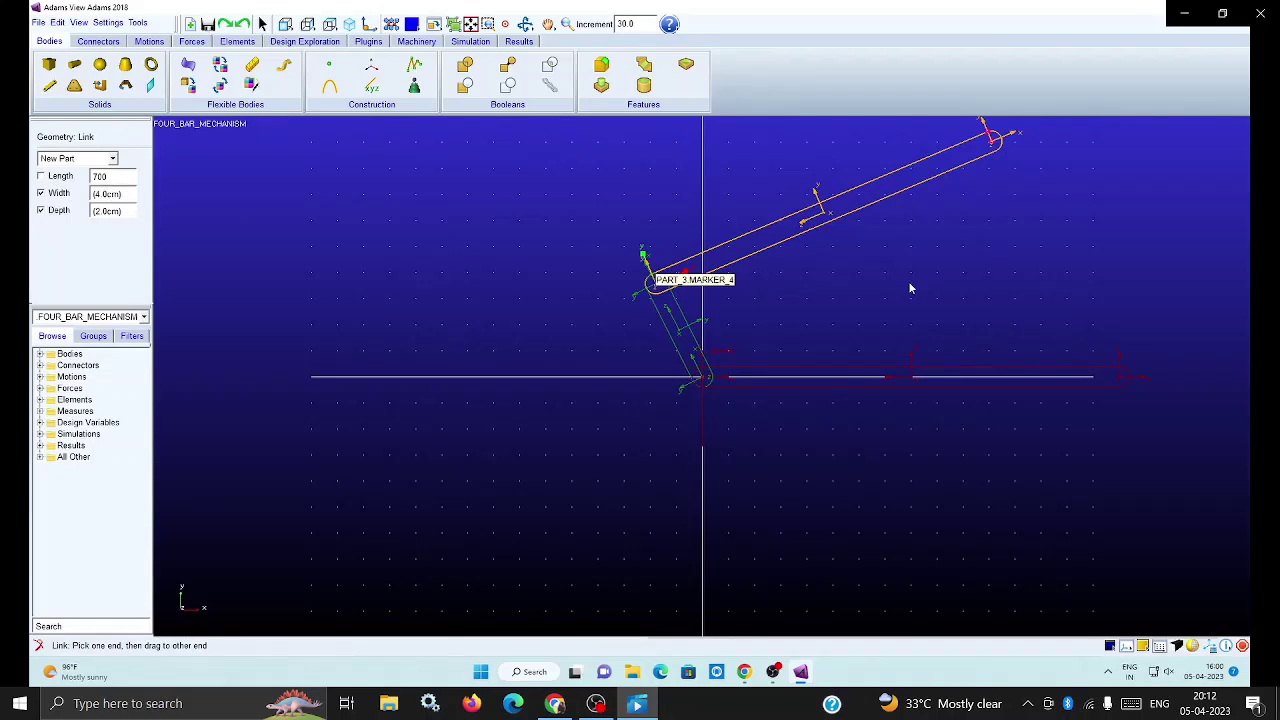
left_click(1118, 378)
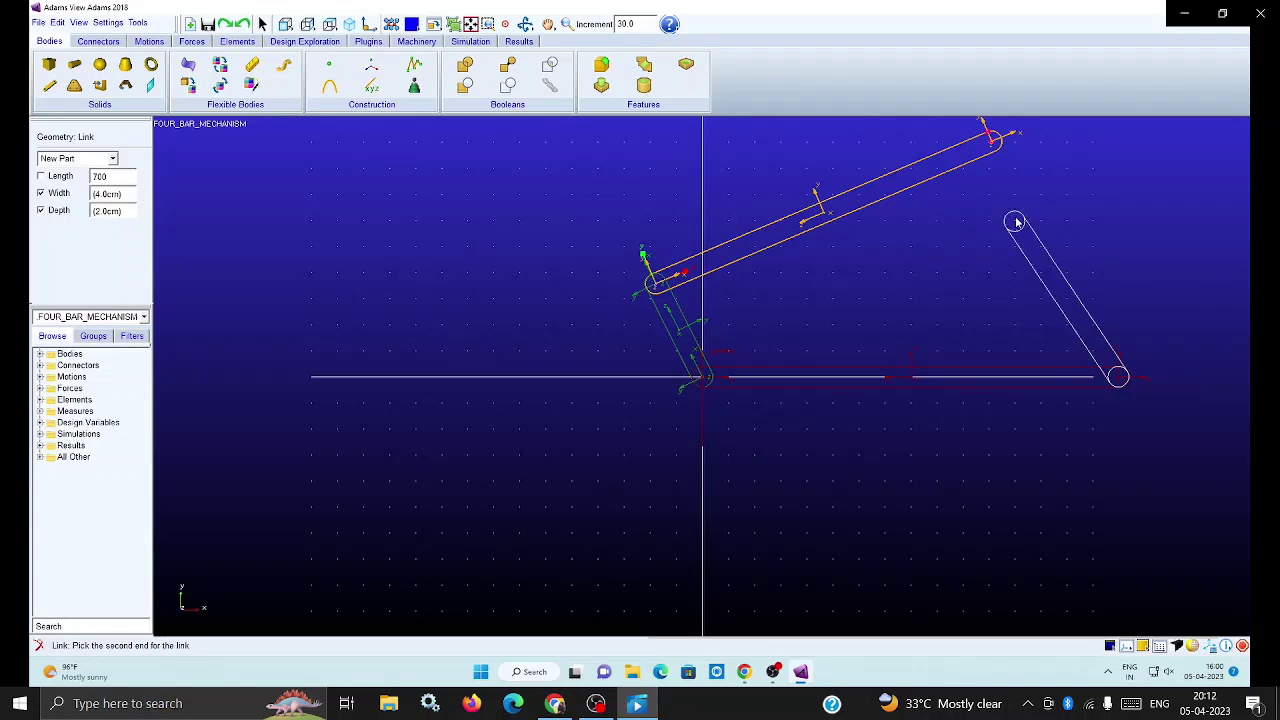
left_click(990, 143)
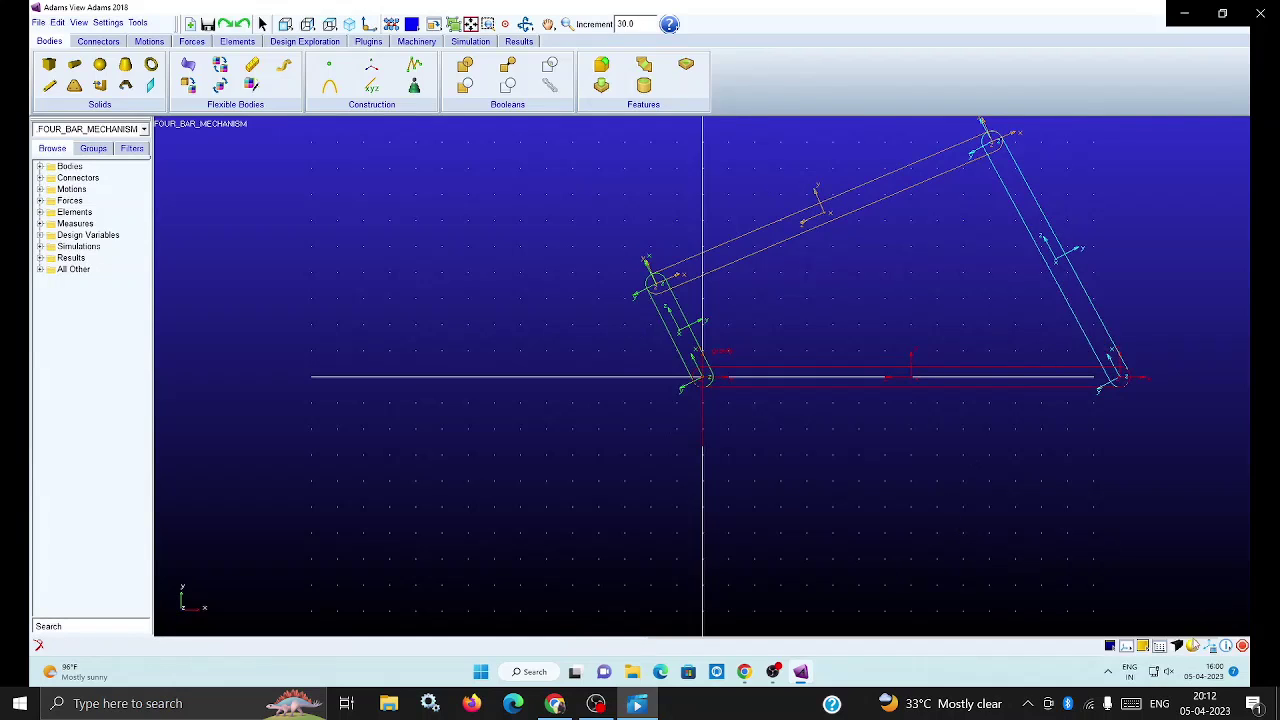
left_click(1193, 645)
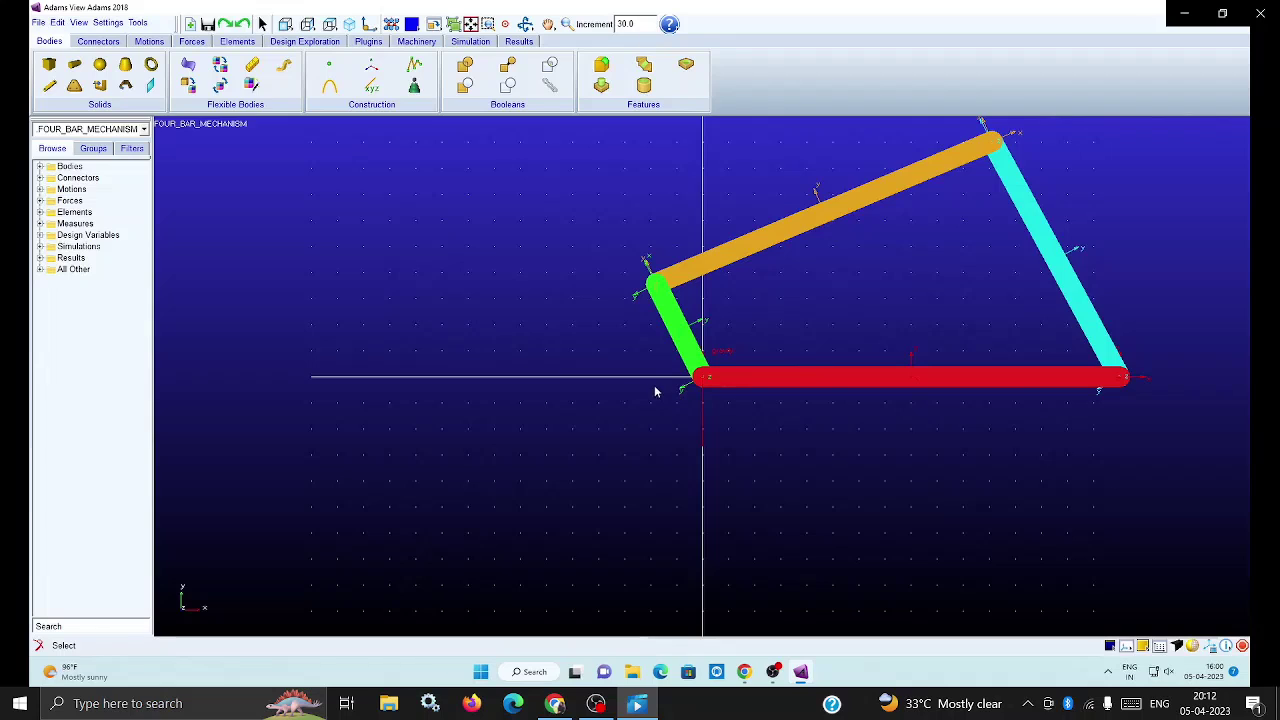
Add revolute joints at the crank-ground pivot and the crank-coupler pivot.
left_click(92, 42)
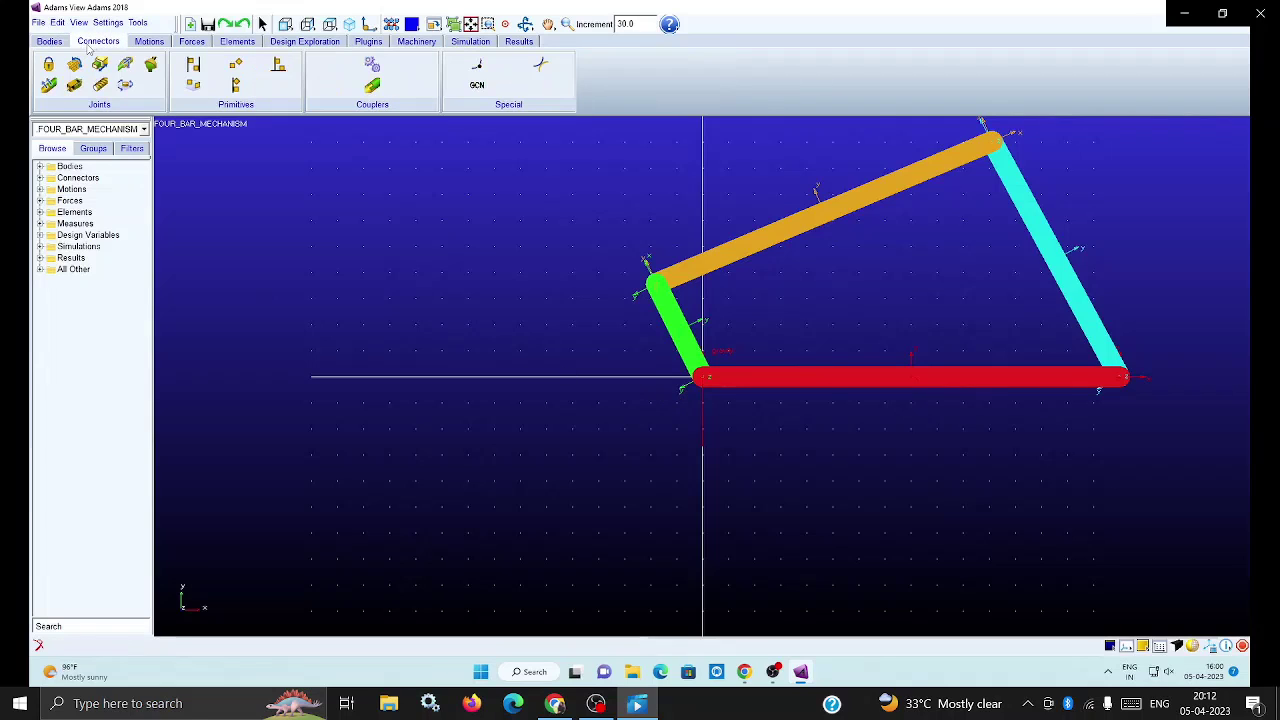
left_click(74, 64)
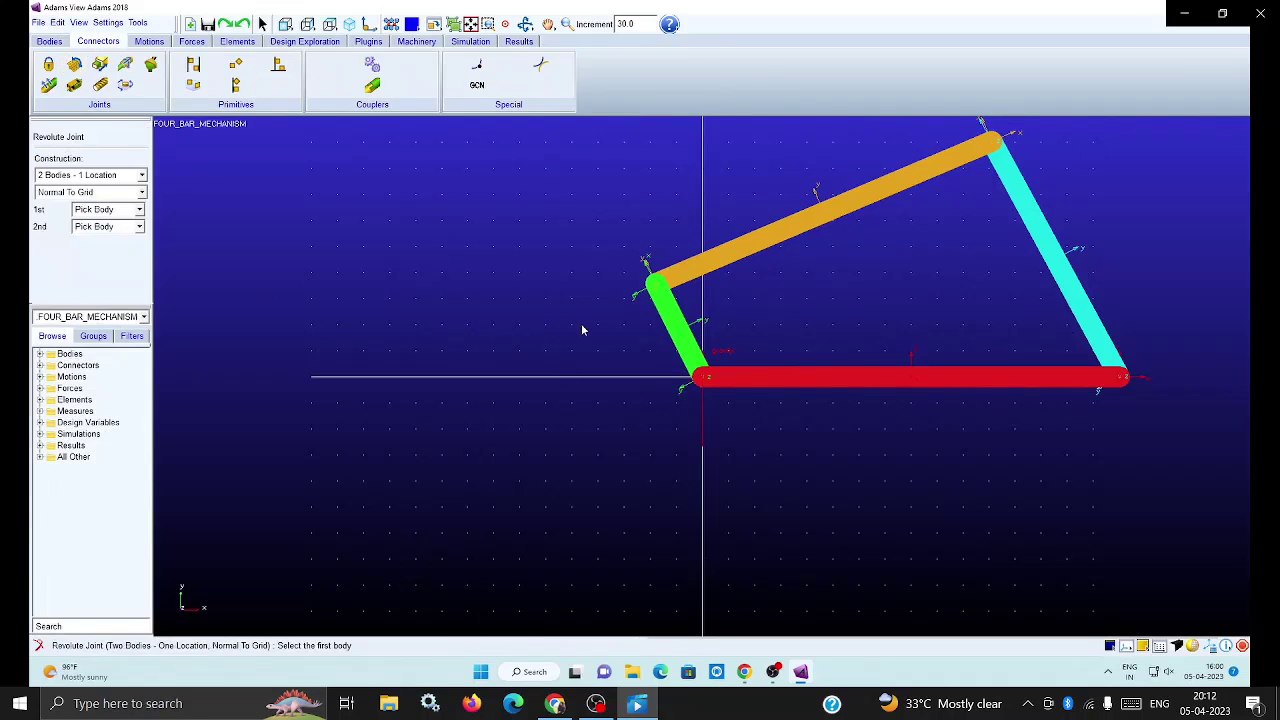
left_click(739, 380)
left_click(690, 366)
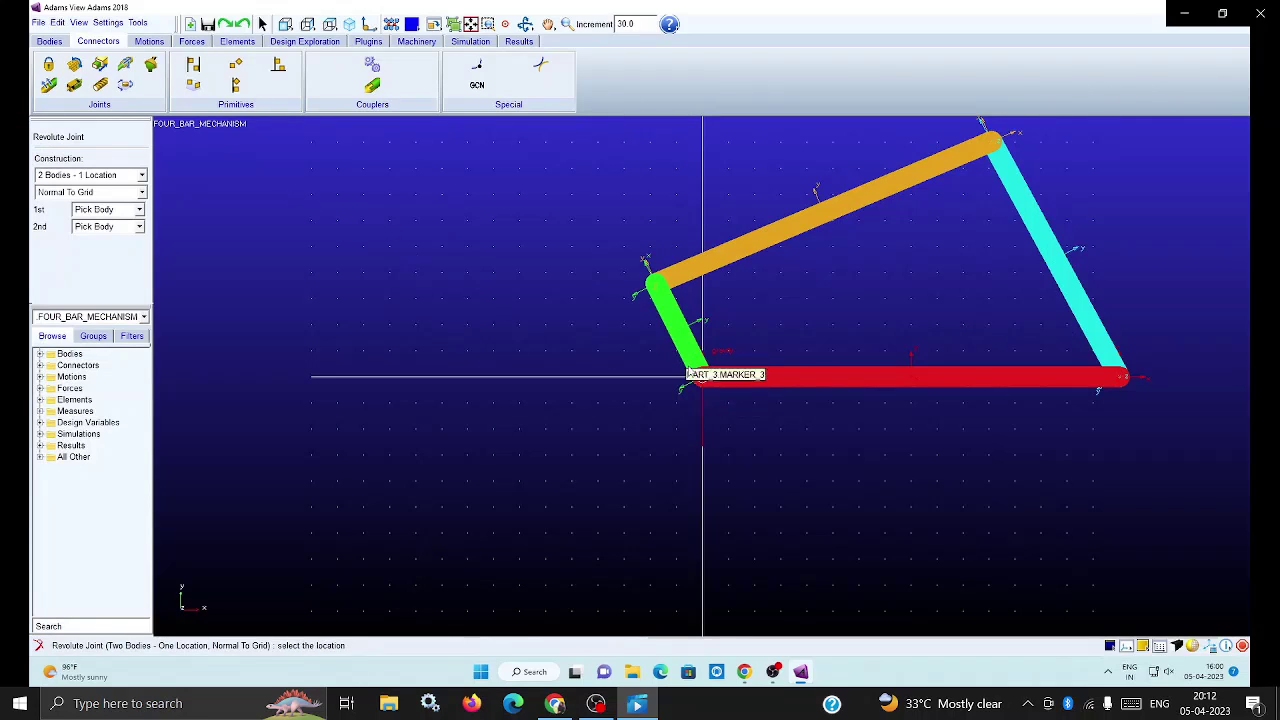
left_click(702, 374)
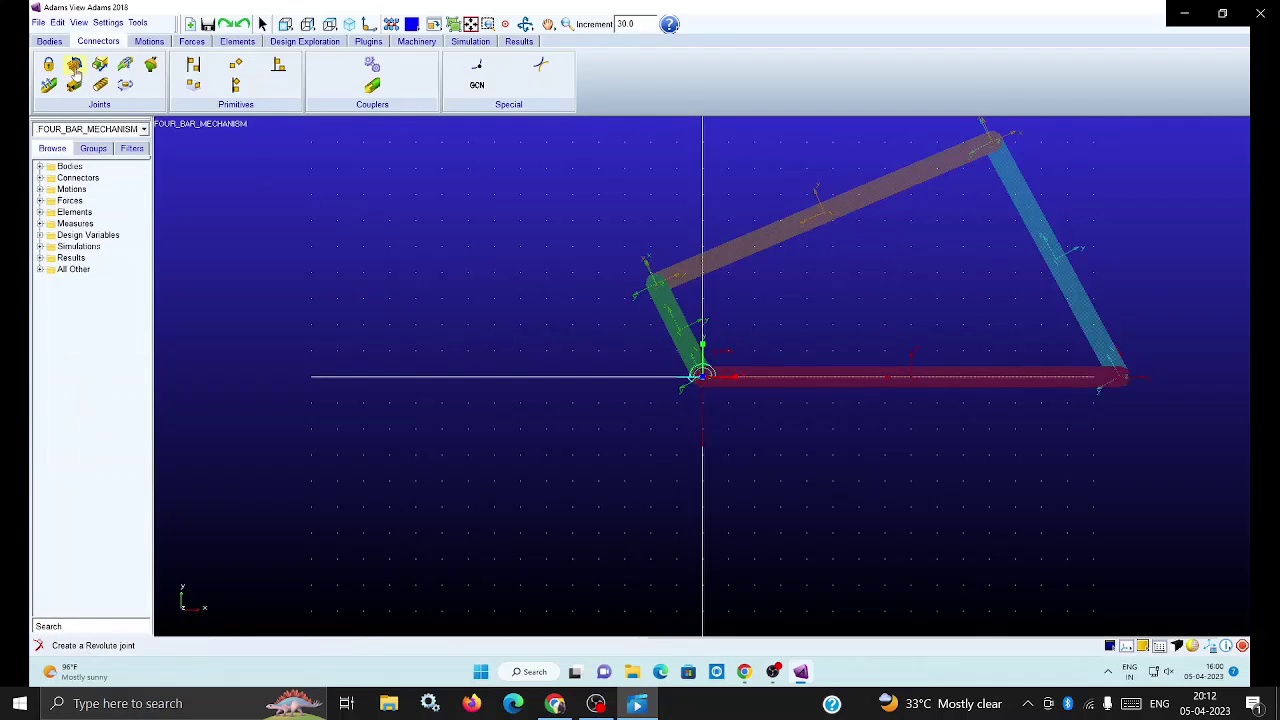
left_click(75, 65)
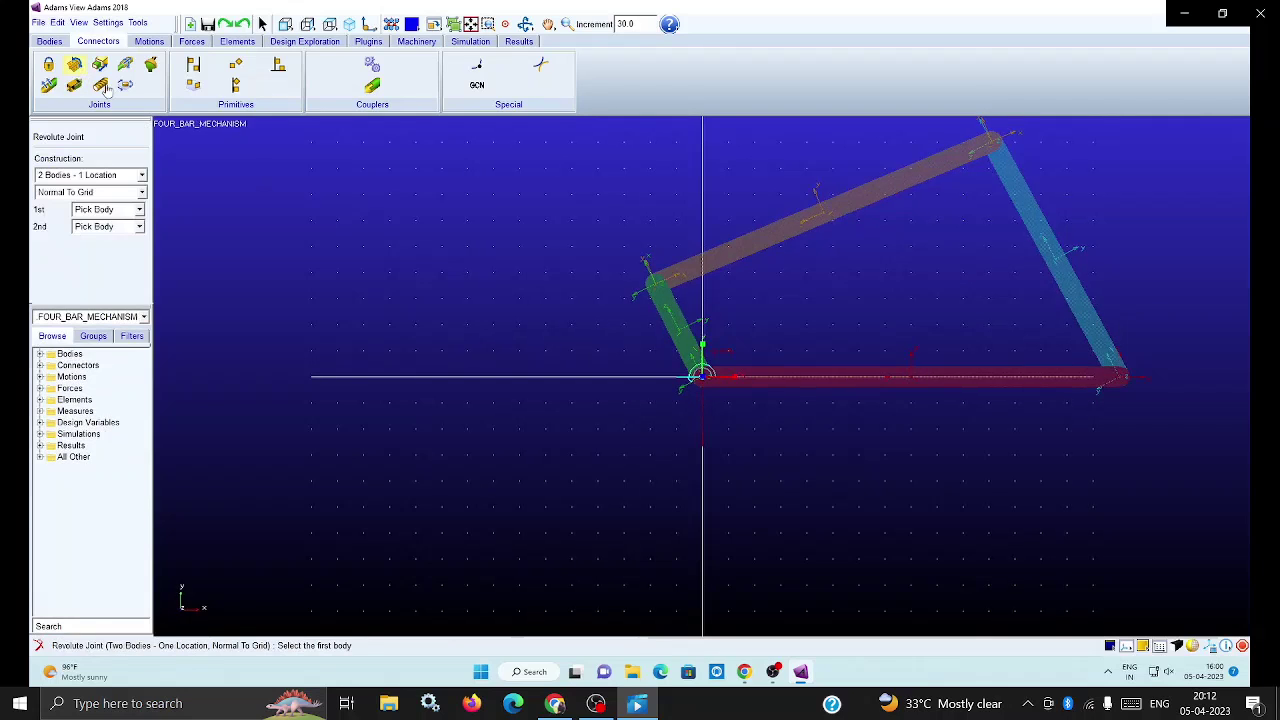
left_click(713, 259)
left_click(666, 316)
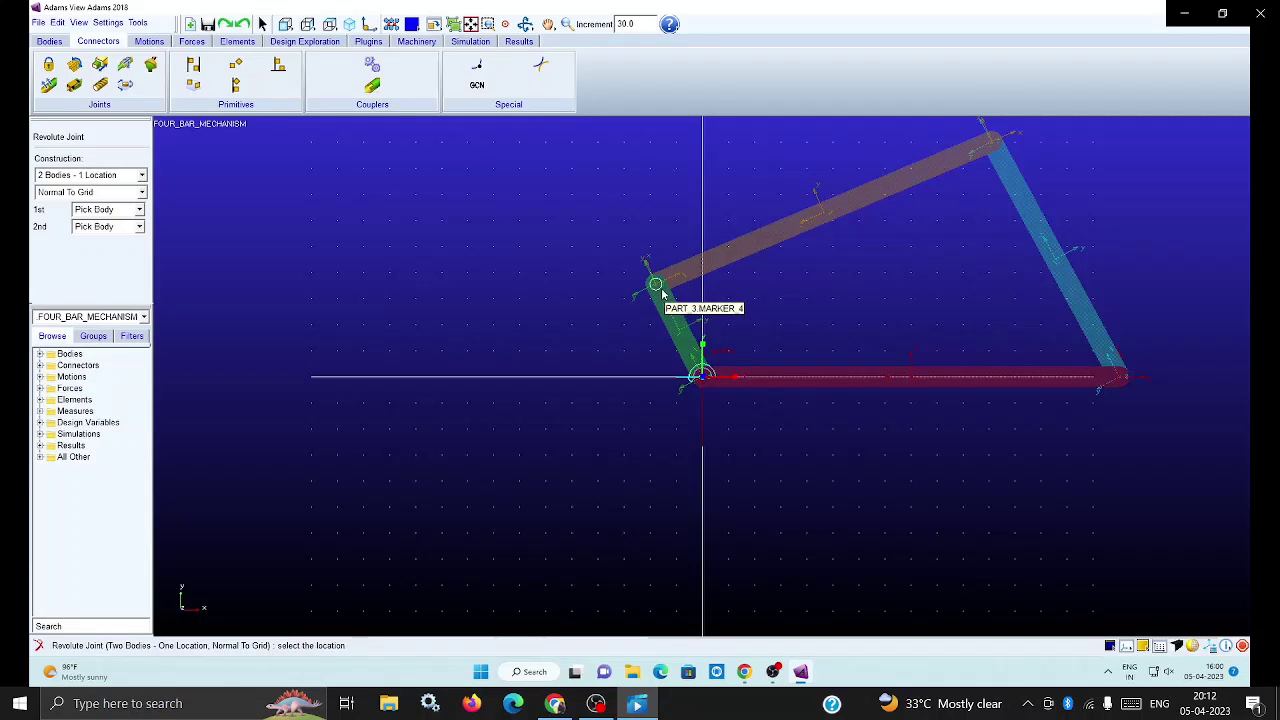
left_click(655, 282)
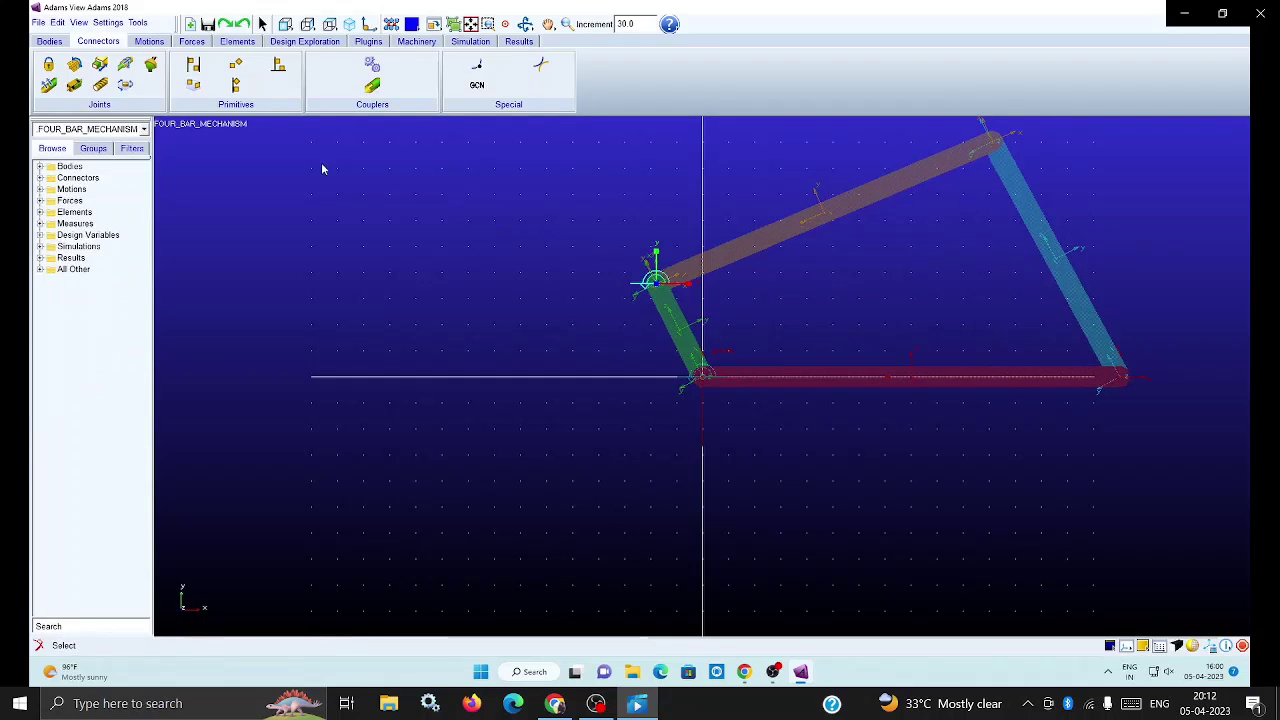
Add revolute joints at the coupler-rocker corner and the rocker-ground corner.
left_click(74, 64)
left_click(952, 173)
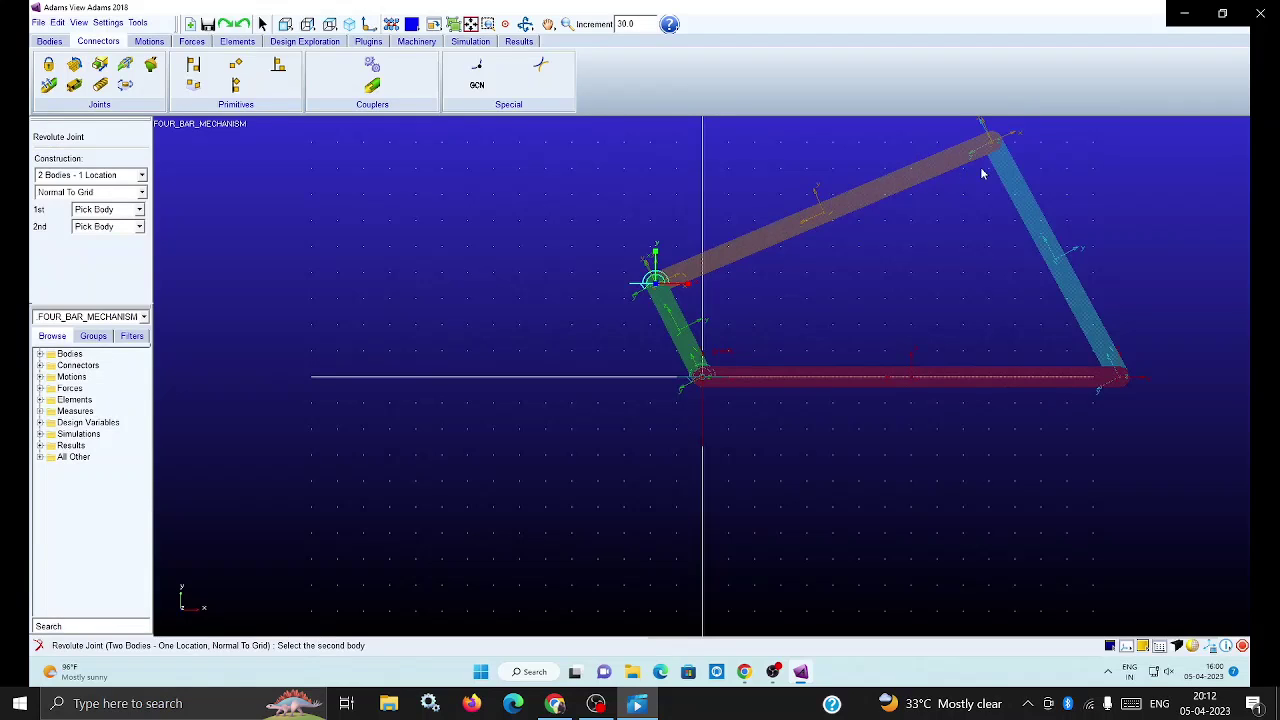
left_click(1012, 183)
left_click(990, 143)
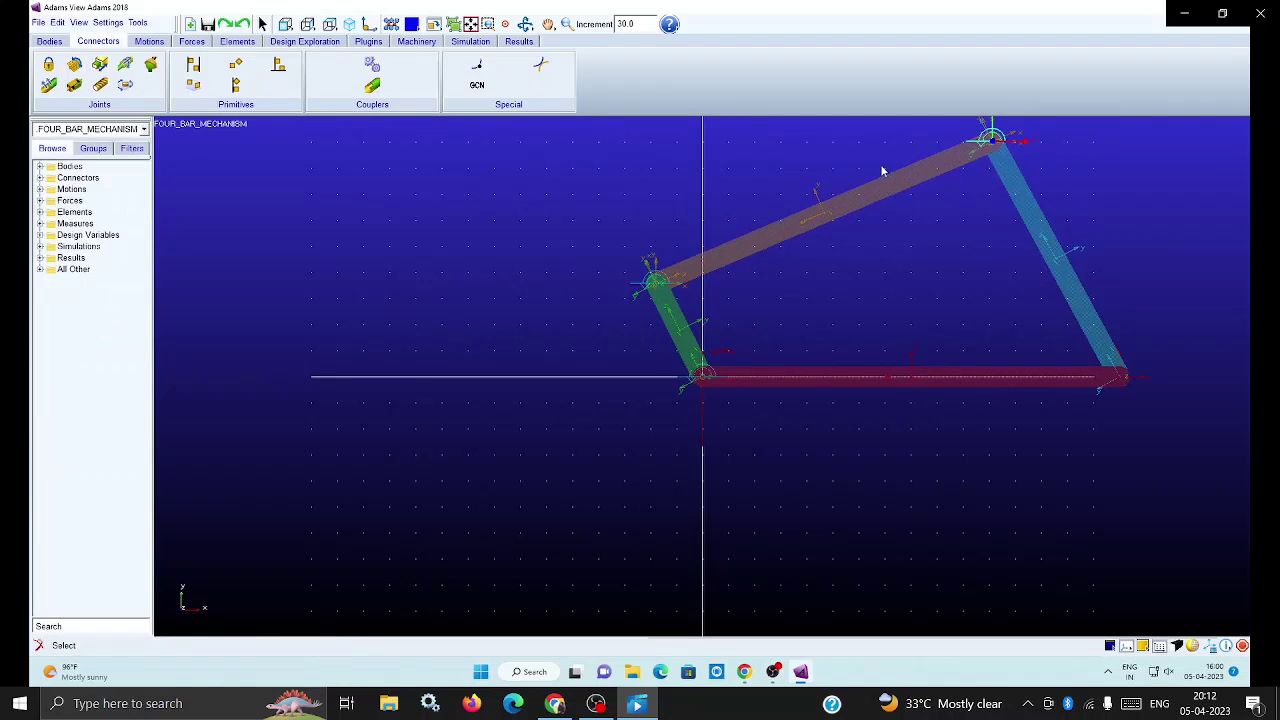
left_click(1080, 289)
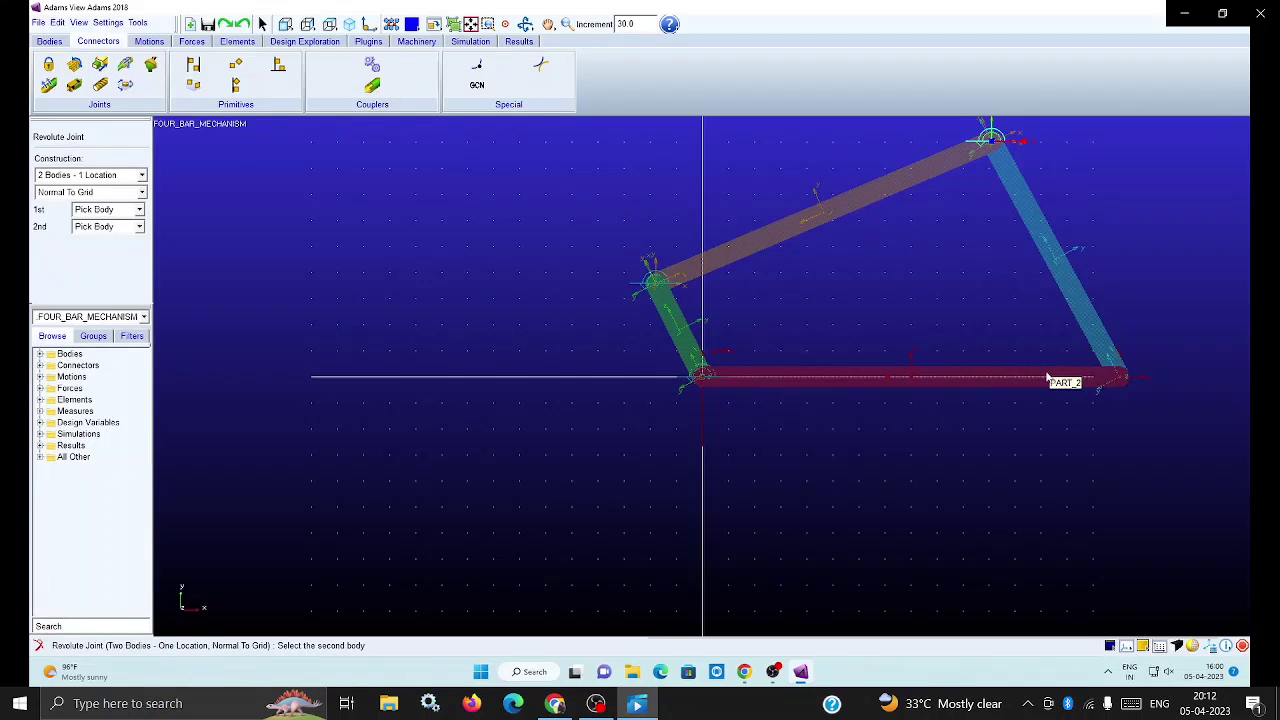
left_click(1052, 377)
left_click(1119, 379)
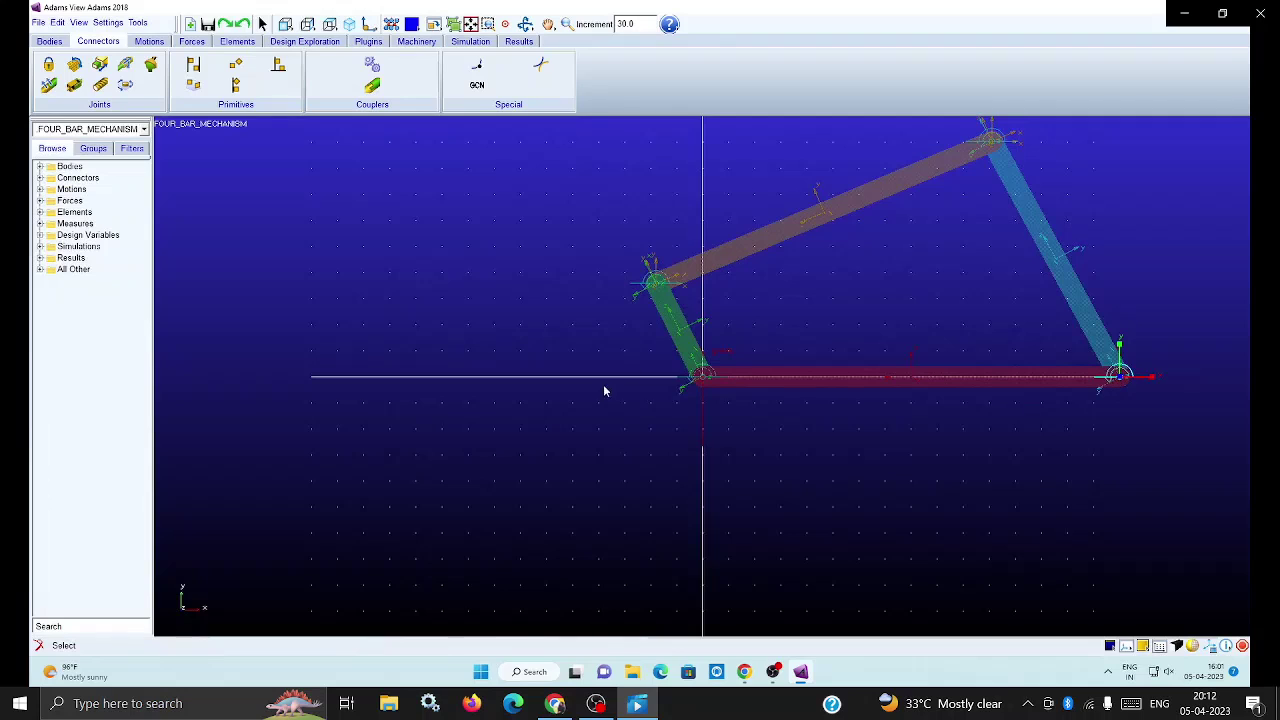
Fix the red base link to ground with a fixed joint at its middle.
left_click(48, 64)
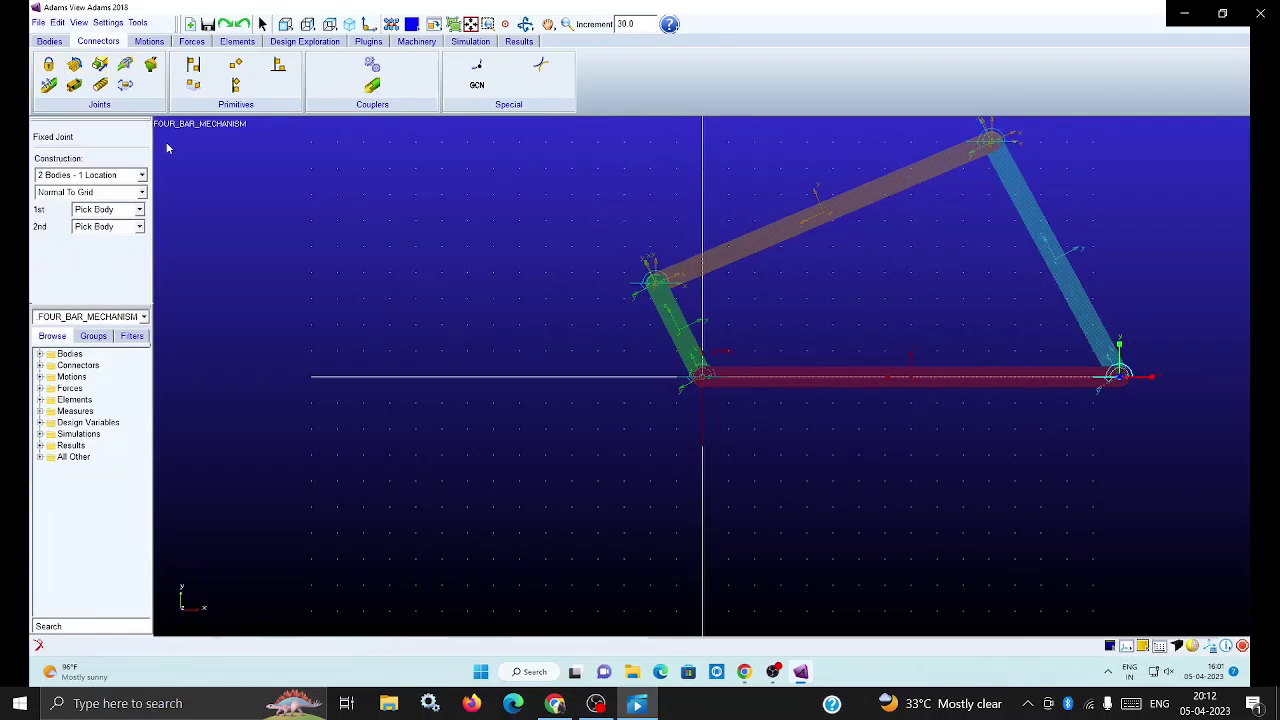
left_click(926, 420)
left_click(931, 377)
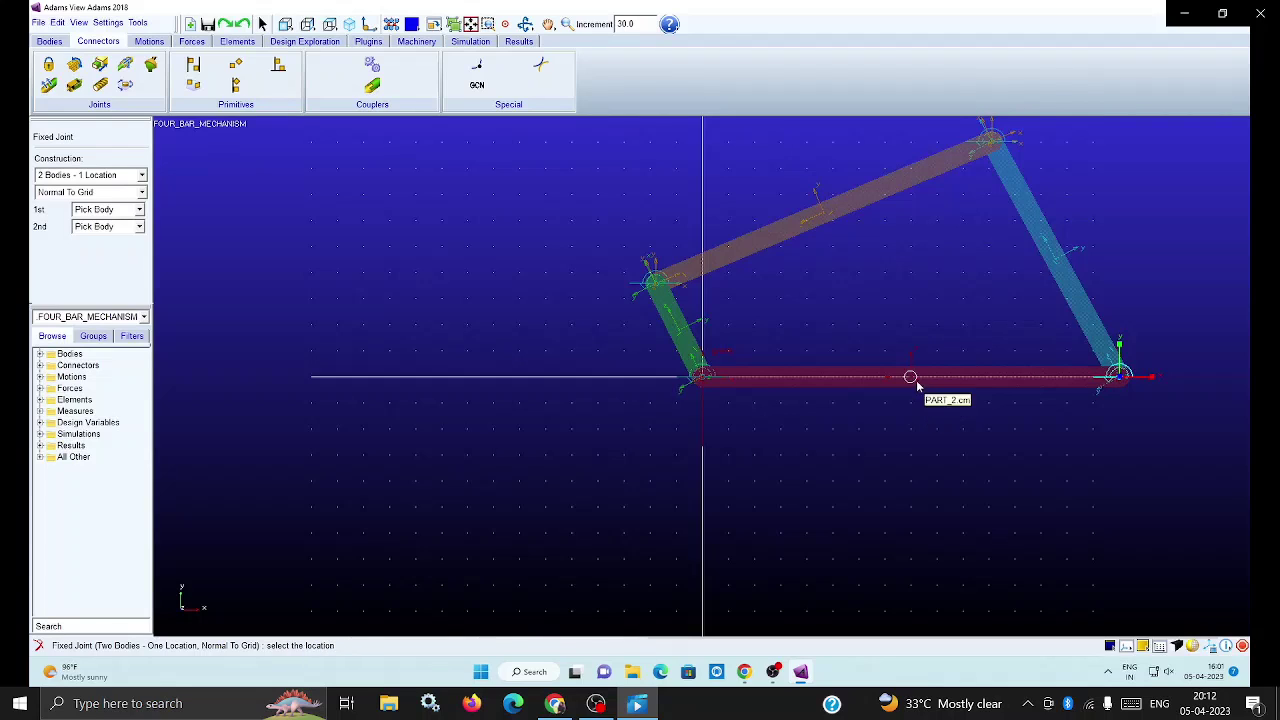
left_click(910, 377)
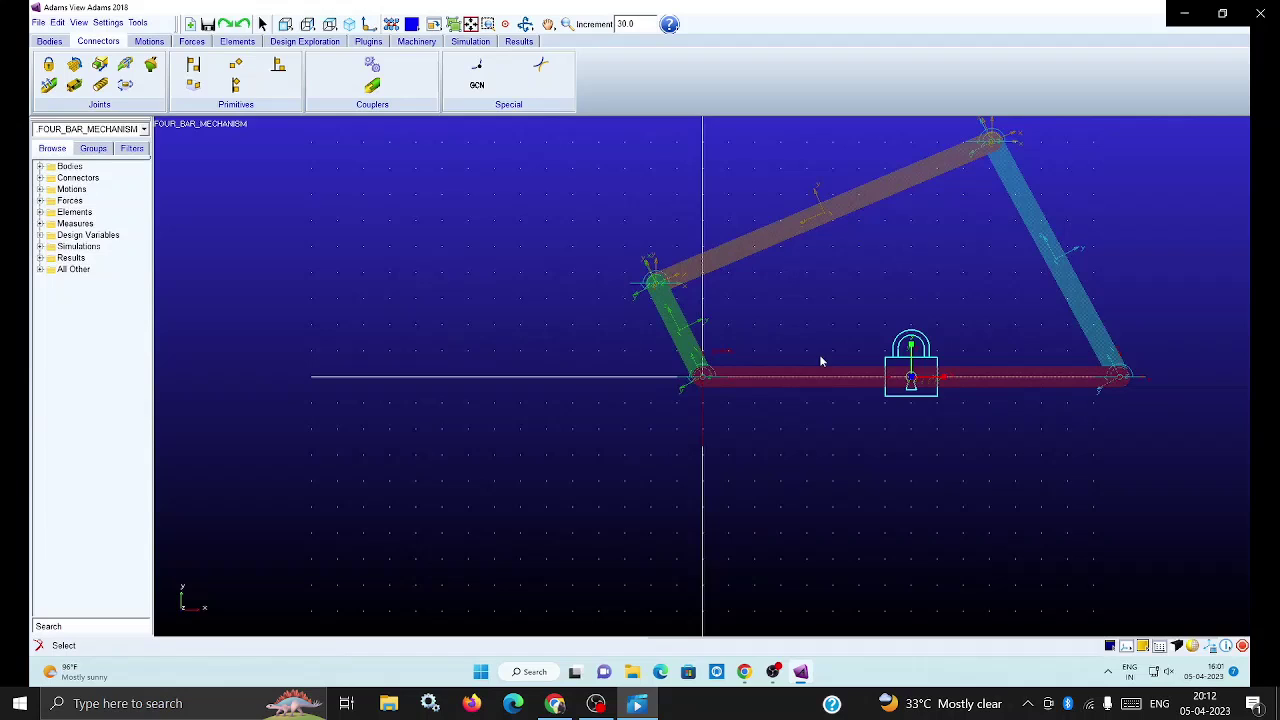
Apply a rotational joint motion of speed 30 to the crank pivot JOINT_1.
left_click(149, 41)
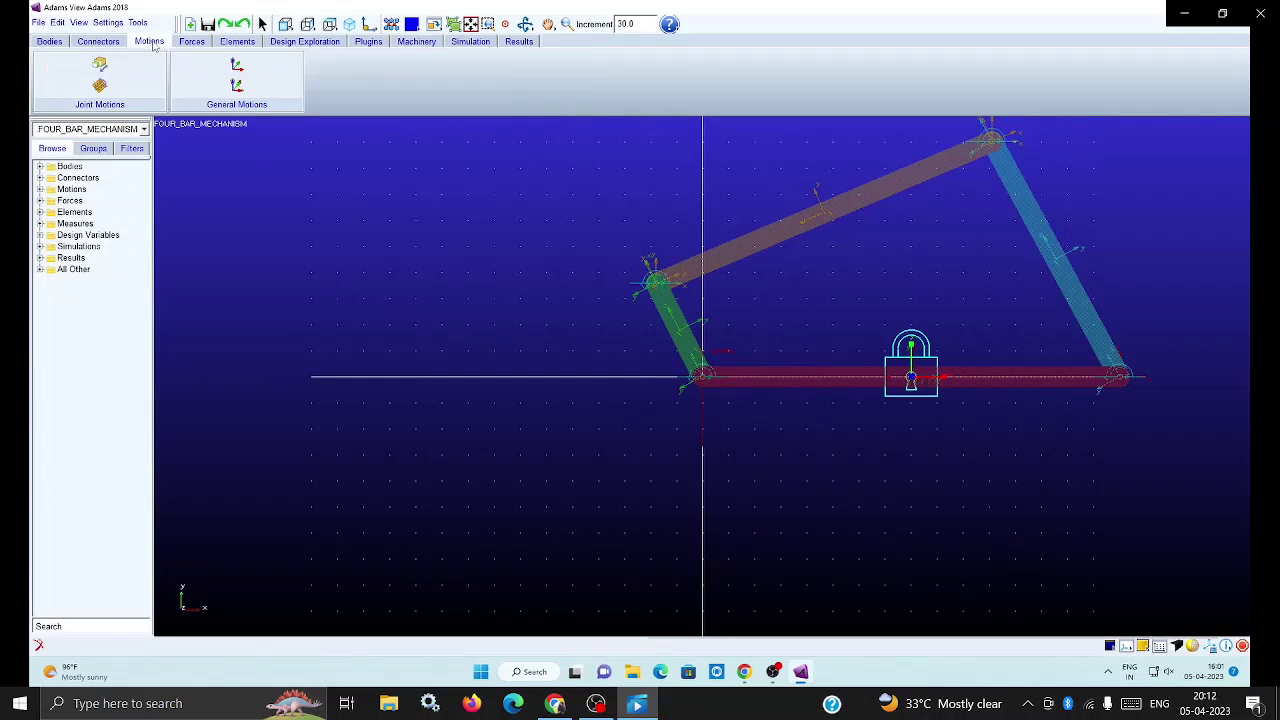
left_click(103, 85)
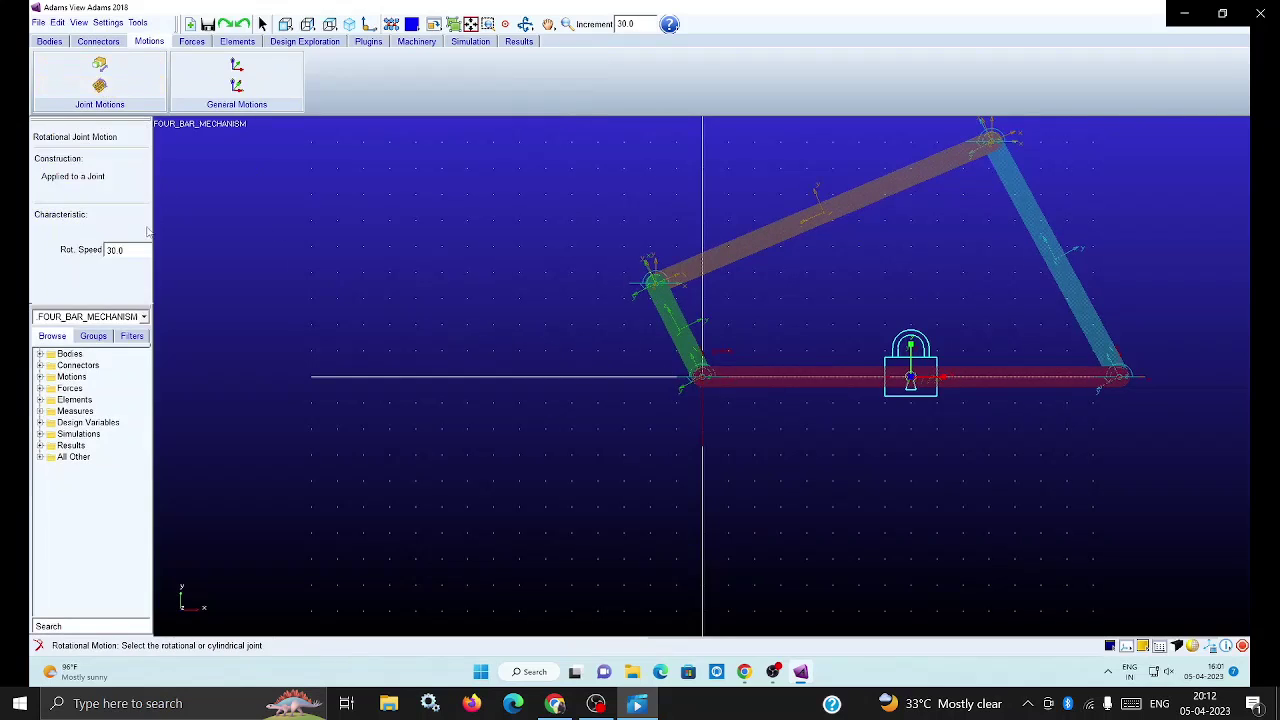
left_click(705, 378)
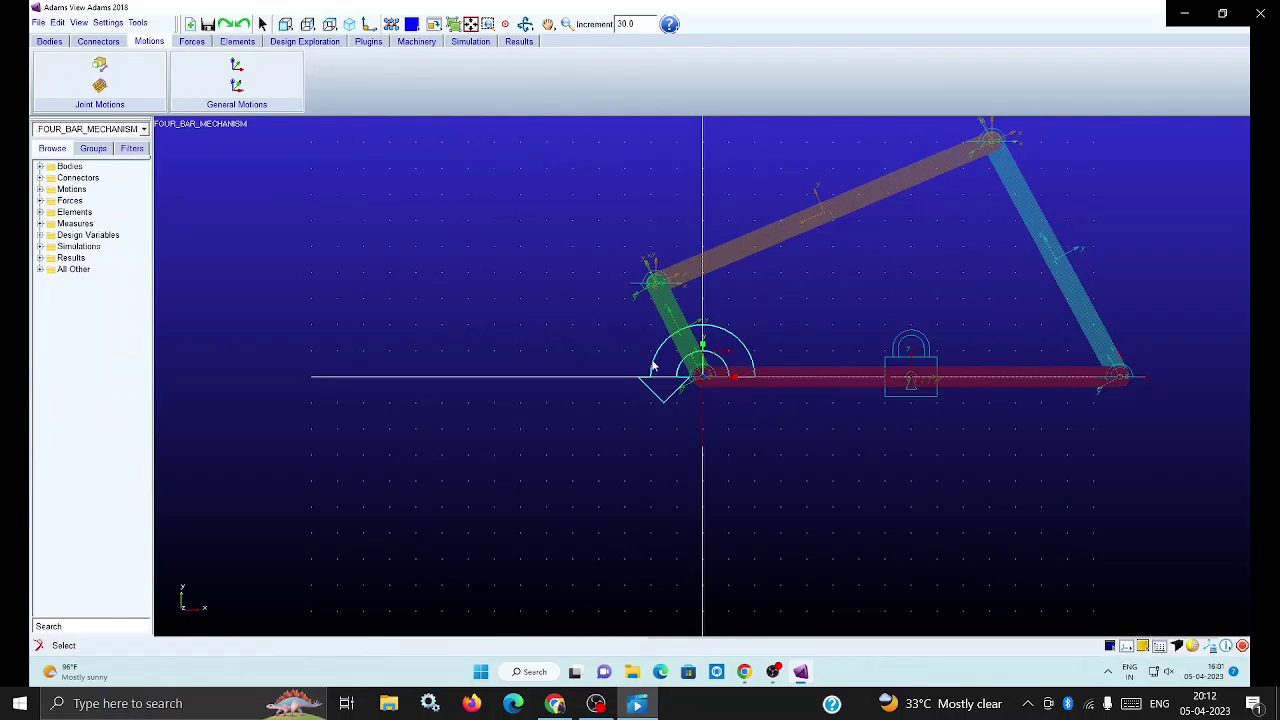
left_click(480, 45)
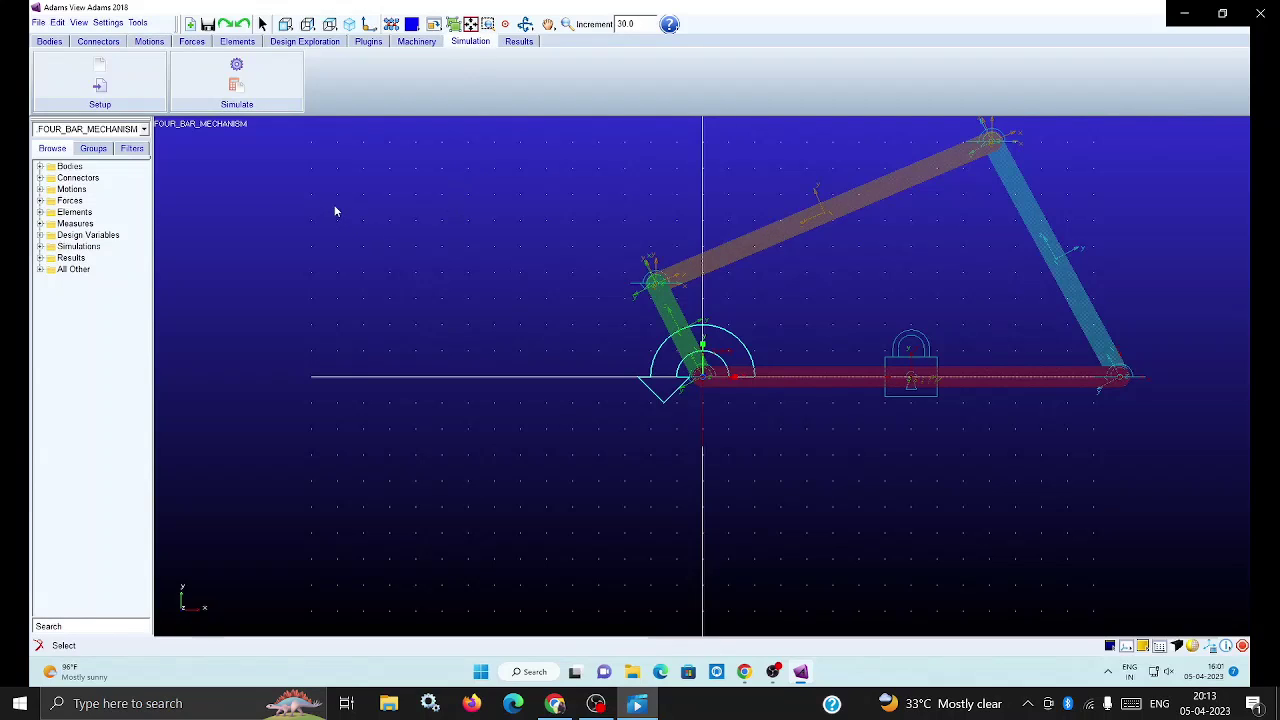
Set the simulation to Forever with step size 0.01 and verify the model successfully.
left_click(237, 66)
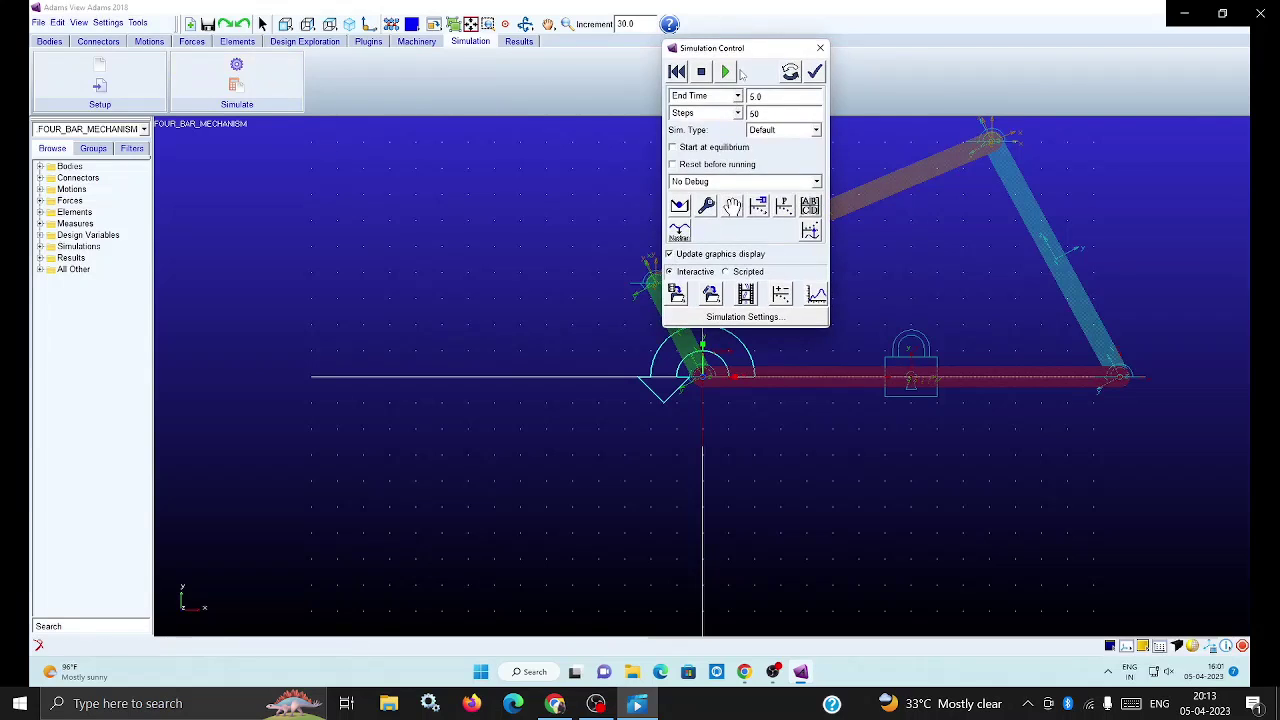
left_click_drag(740, 48, 261, 149)
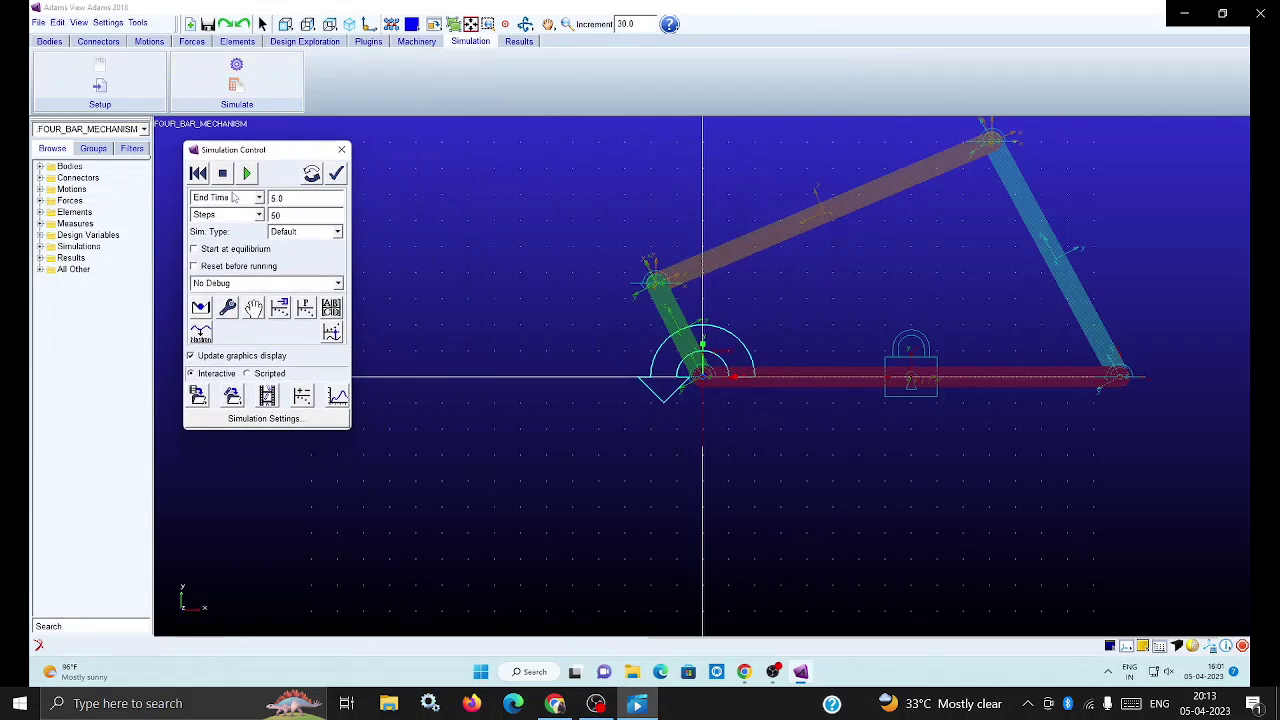
left_click(234, 197)
left_click(236, 232)
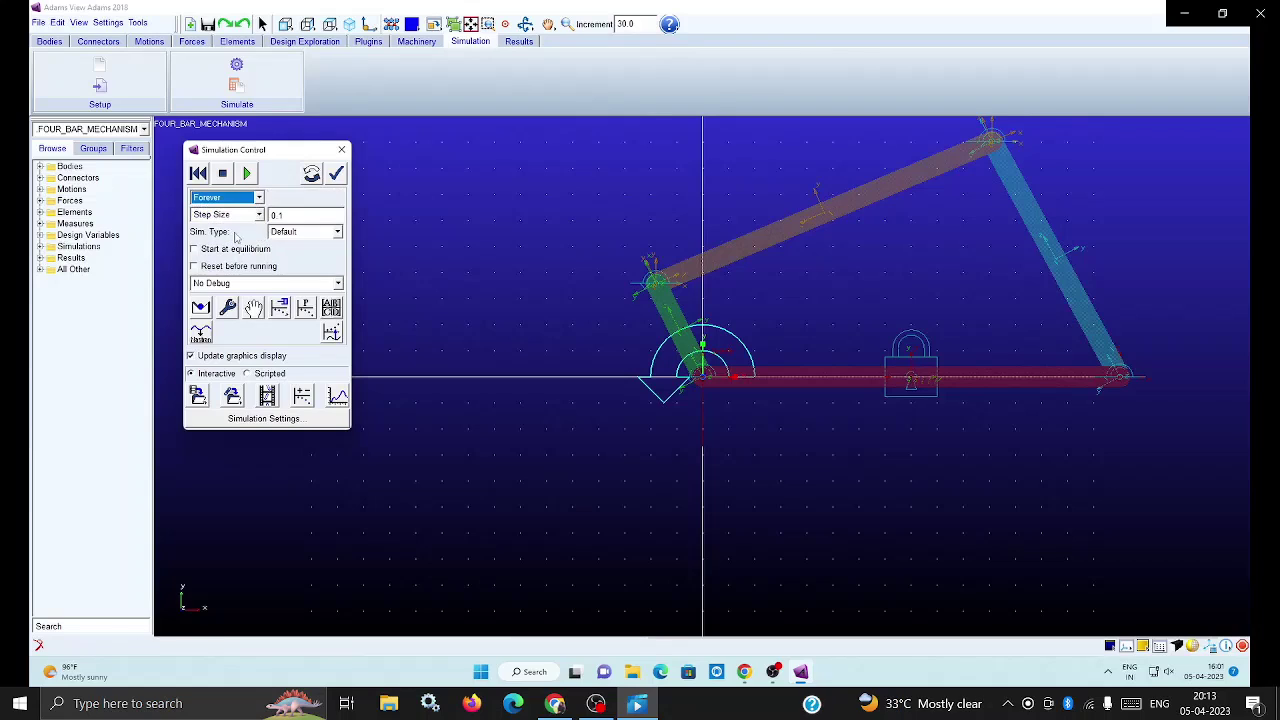
left_click(278, 216)
type("0")
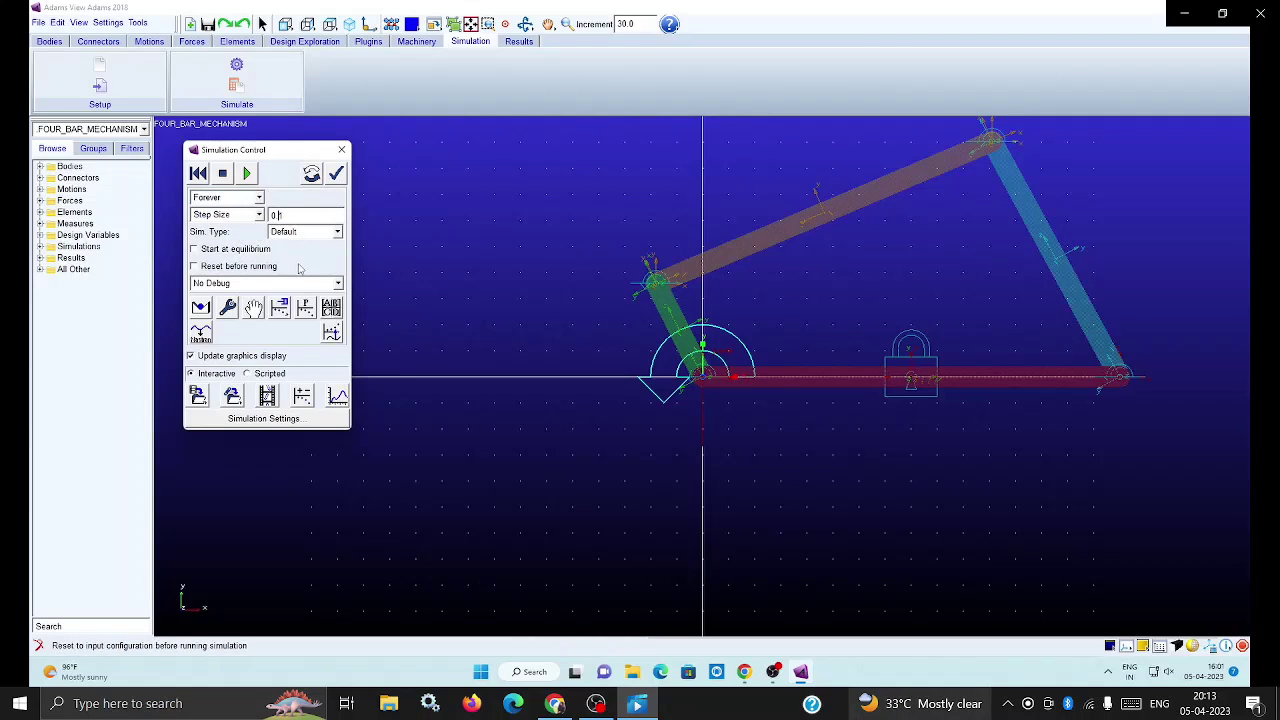
left_click(336, 176)
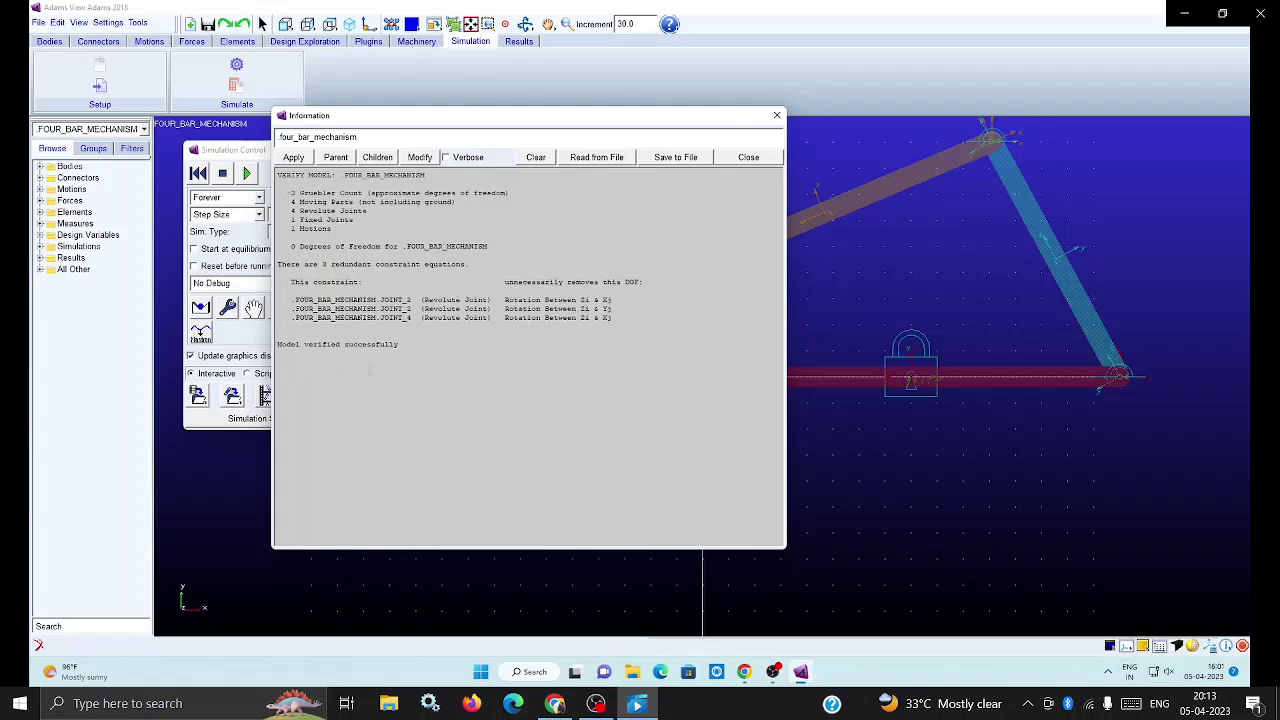
left_click(748, 157)
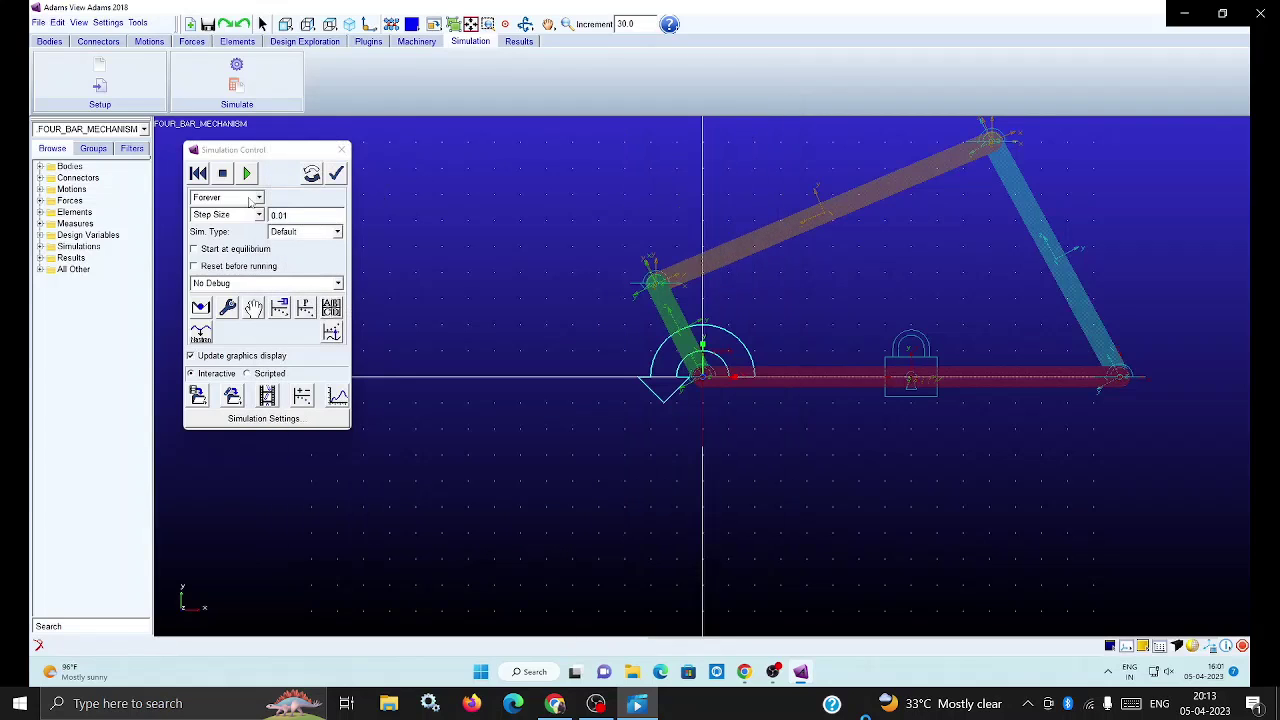
Run and stop the simulation, change the step size to 0.1, then run and stop it again.
left_click(247, 175)
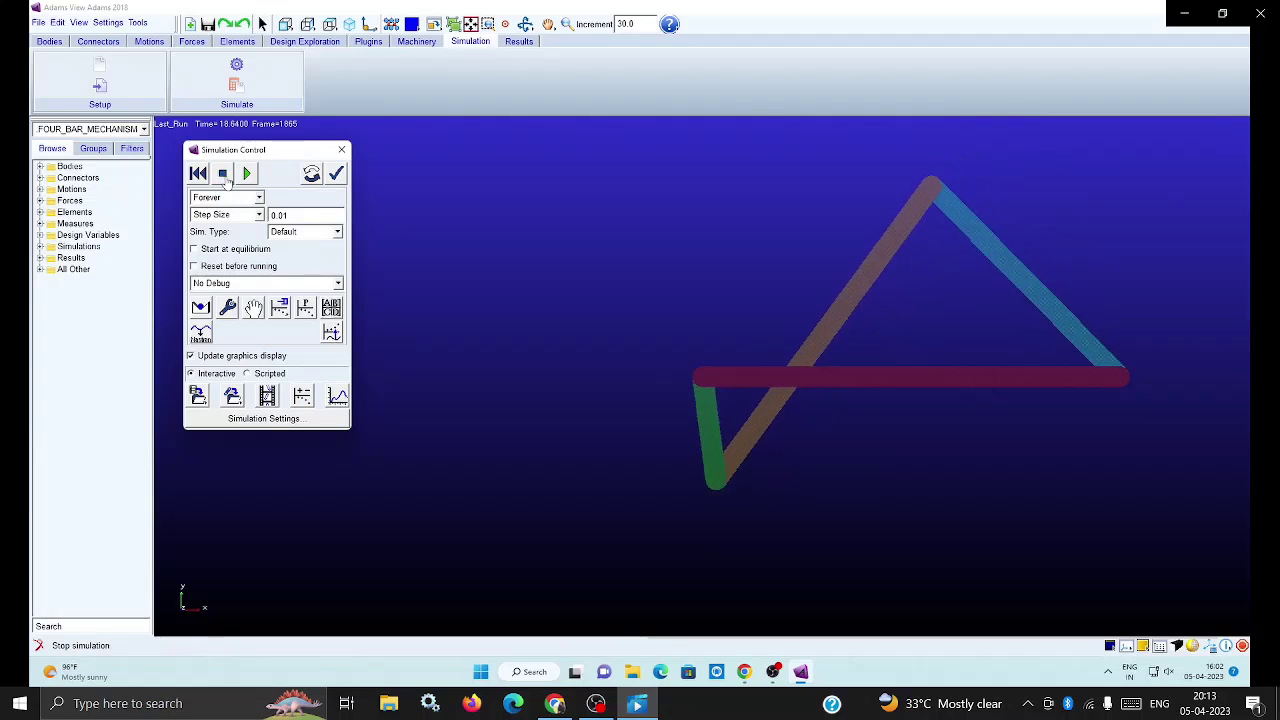
left_click(223, 175)
left_click(283, 215)
key("BackSpace")
left_click(247, 174)
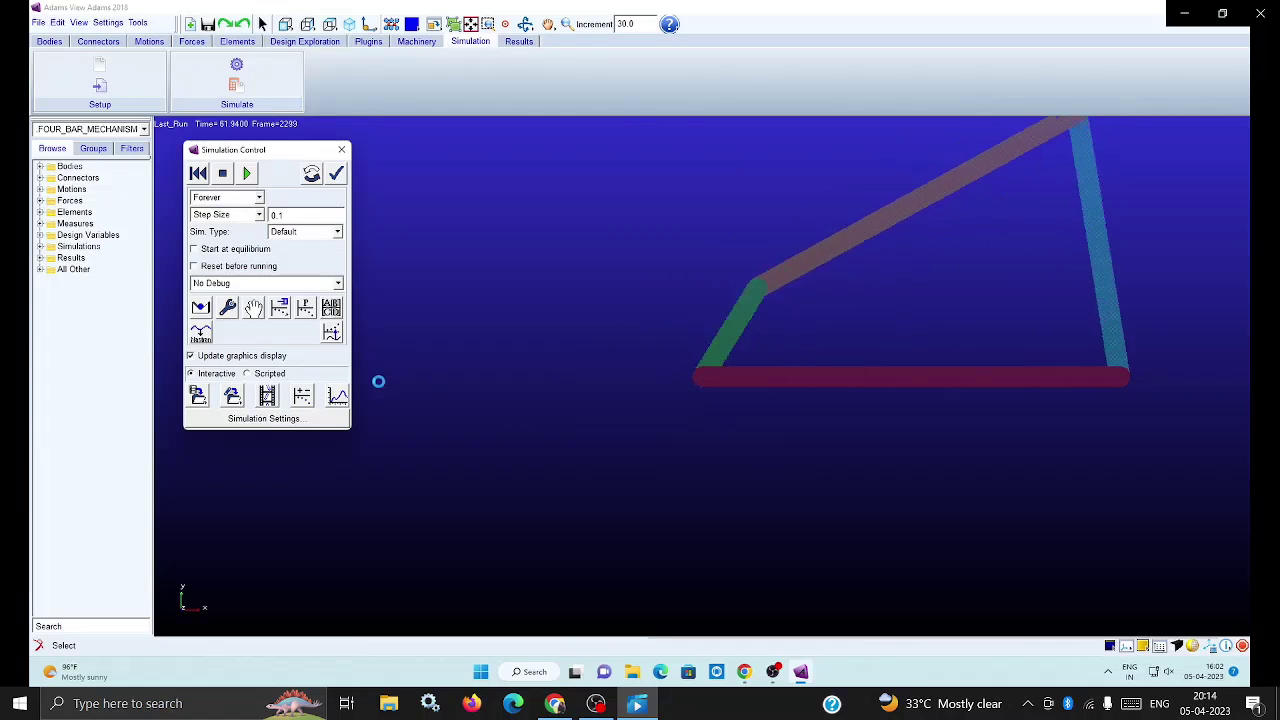
left_click(224, 175)
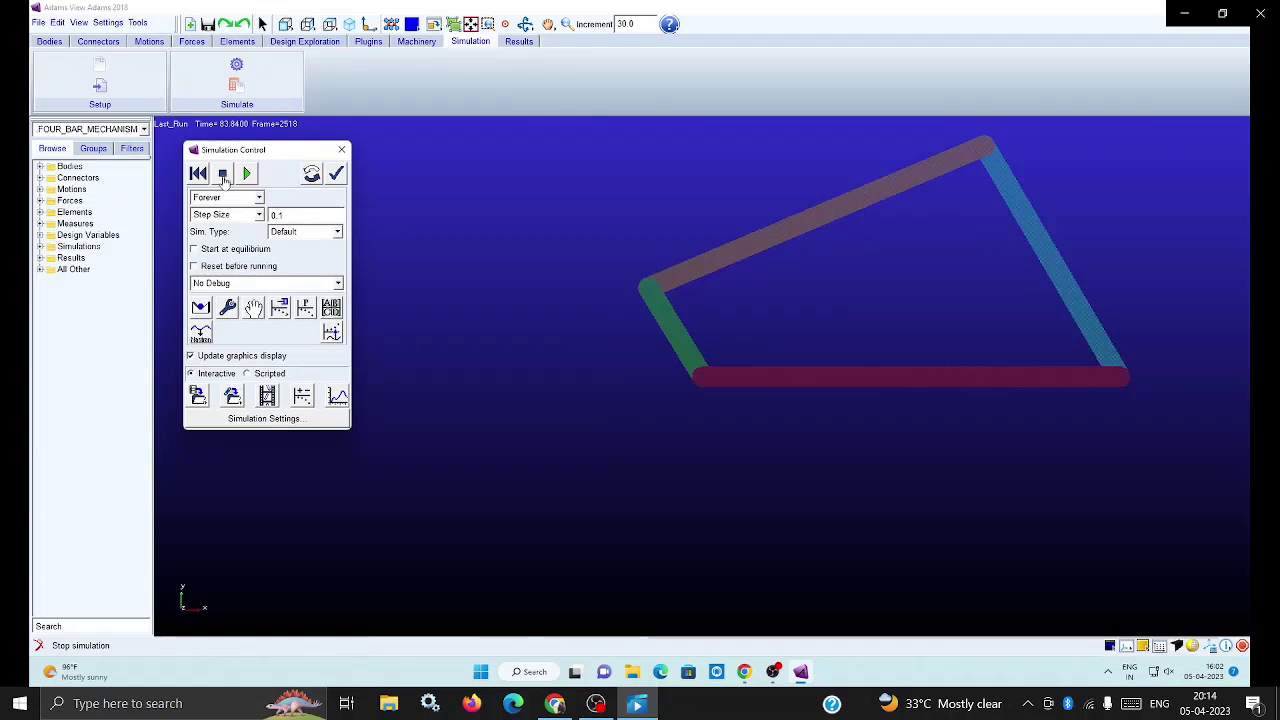
Open the results in PostProcessor with a three-view layout and the animation loaded on the right.
left_click(336, 399)
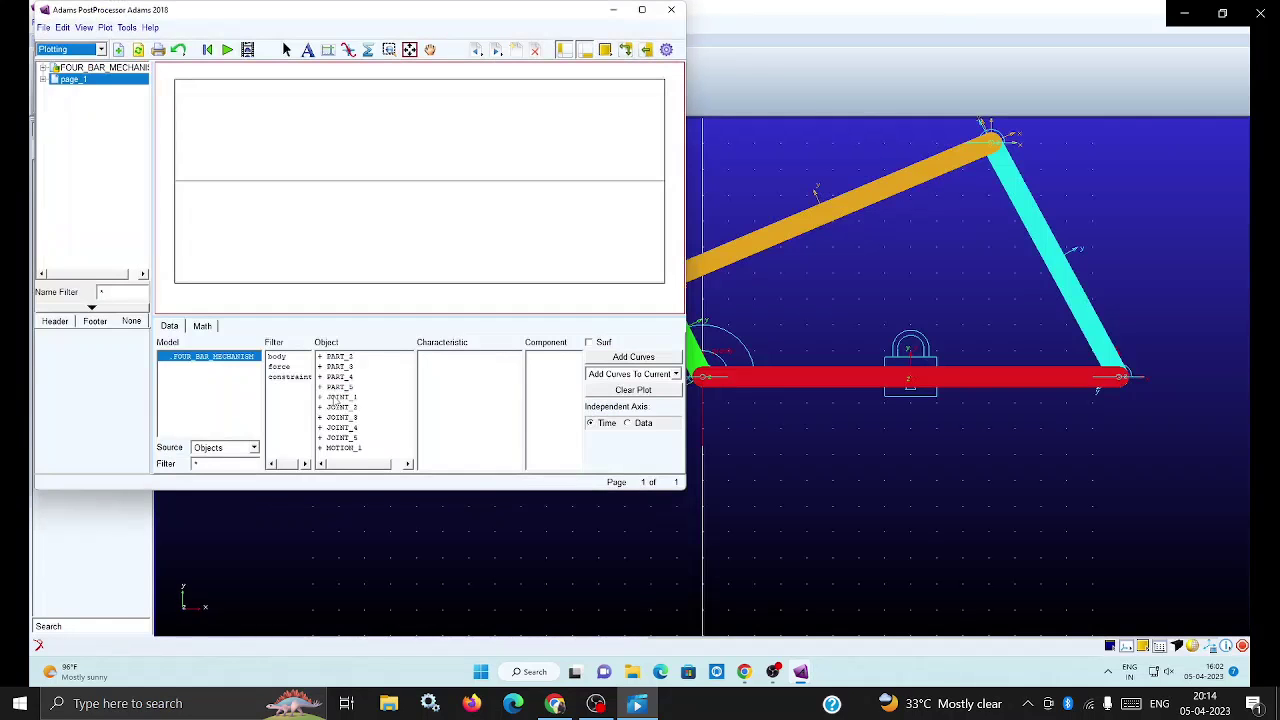
left_click(606, 55)
left_click(643, 90)
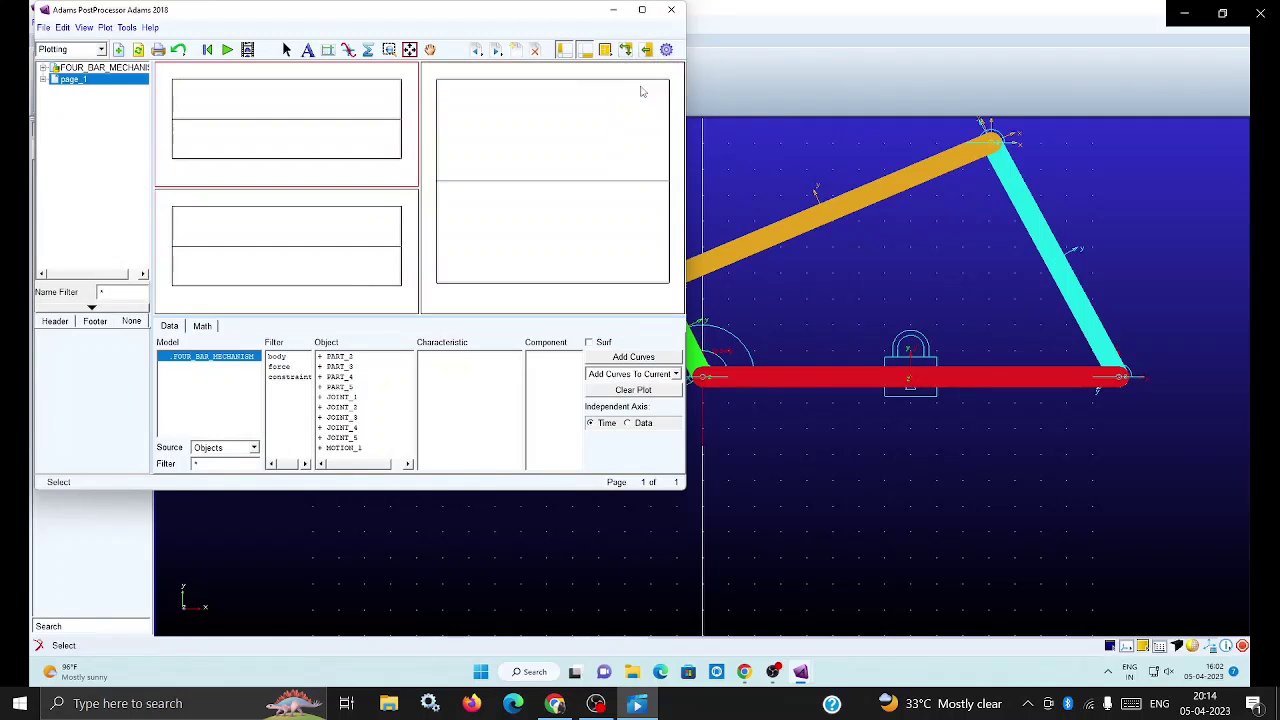
right_click(522, 197)
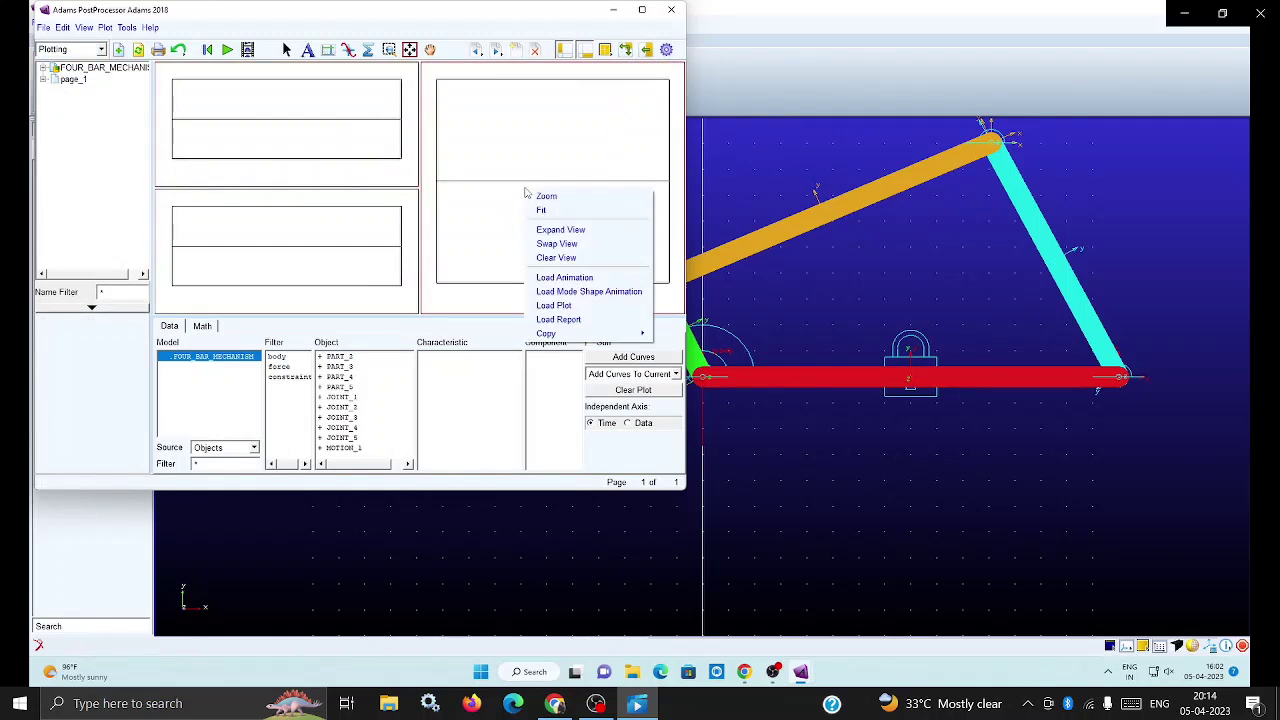
left_click(576, 281)
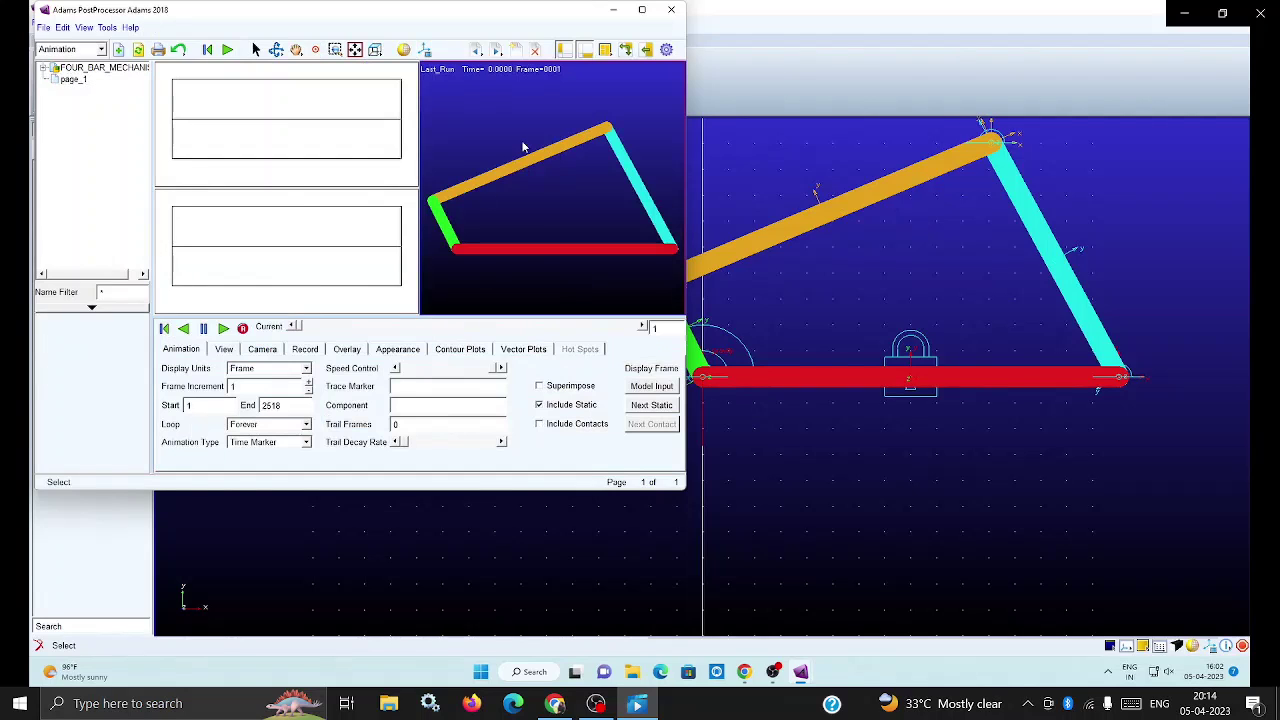
Activate the upper-left plot and filter the Objects list to show only bodies.
left_click(313, 133)
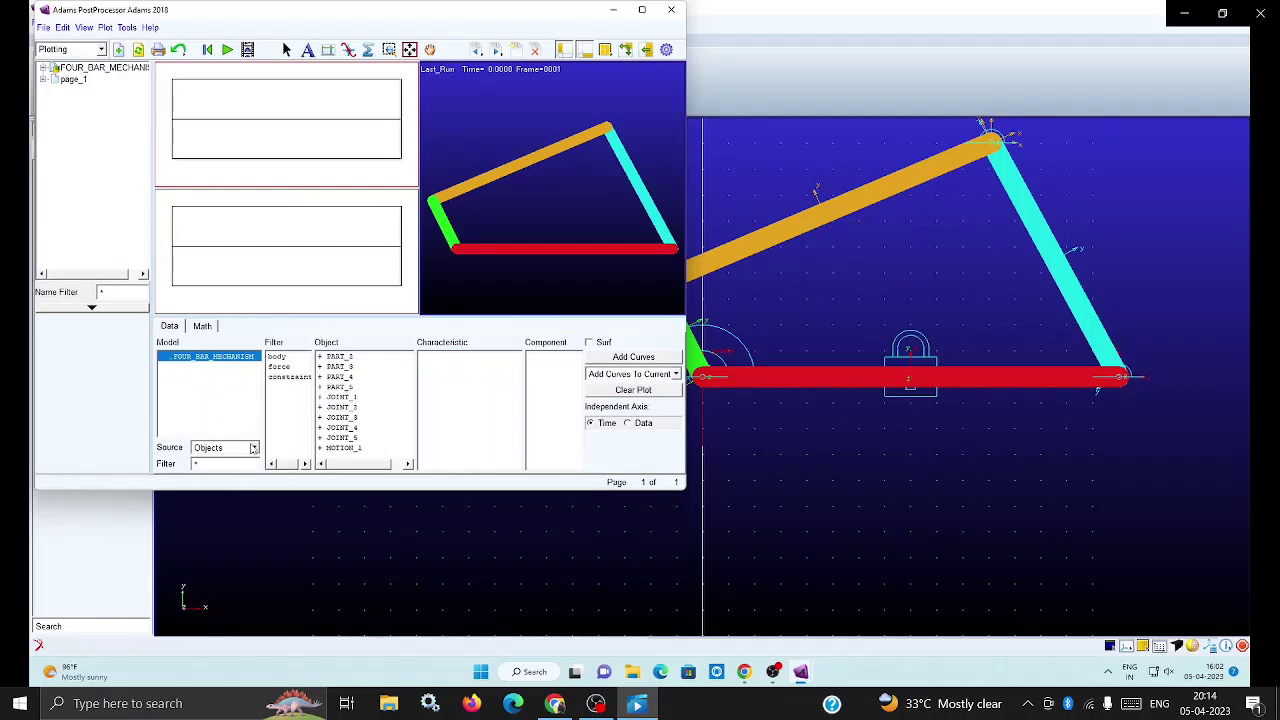
left_click(254, 448)
left_click(239, 463)
left_click(277, 357)
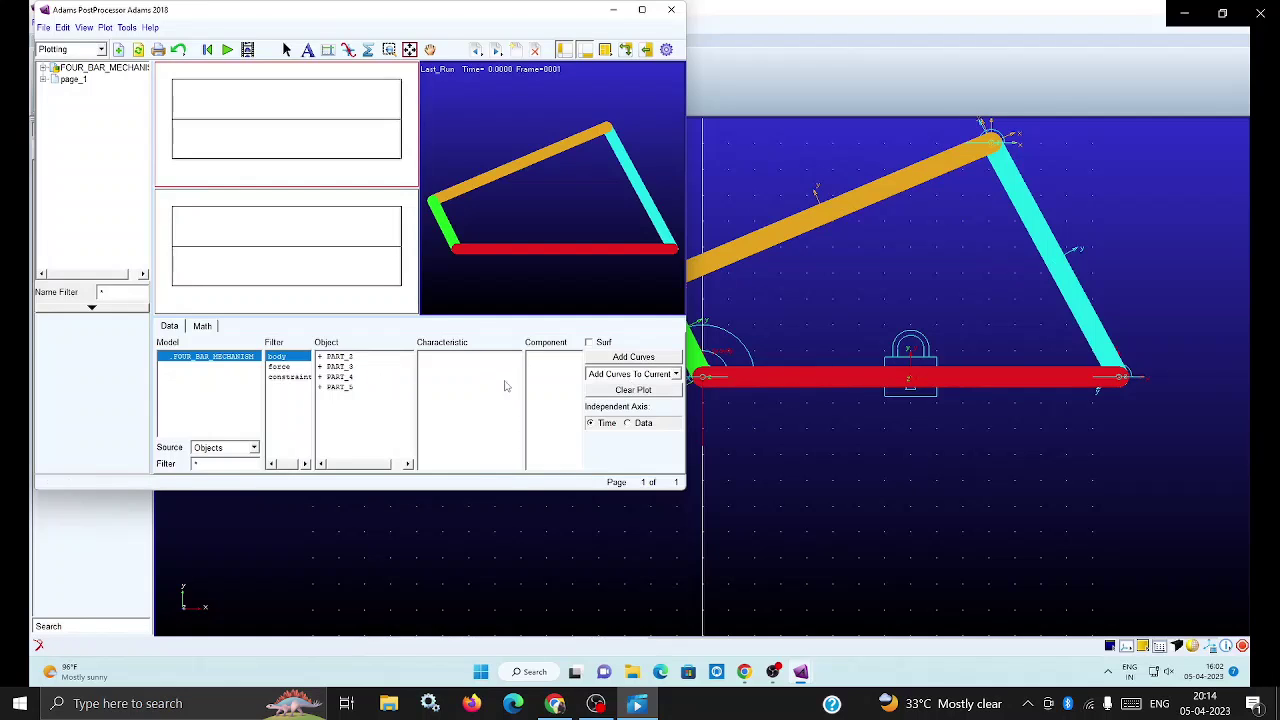
Add PART_4 CM_Velocity and CM_Acceleration magnitude curves to the two plots, then play the animation.
left_click(345, 377)
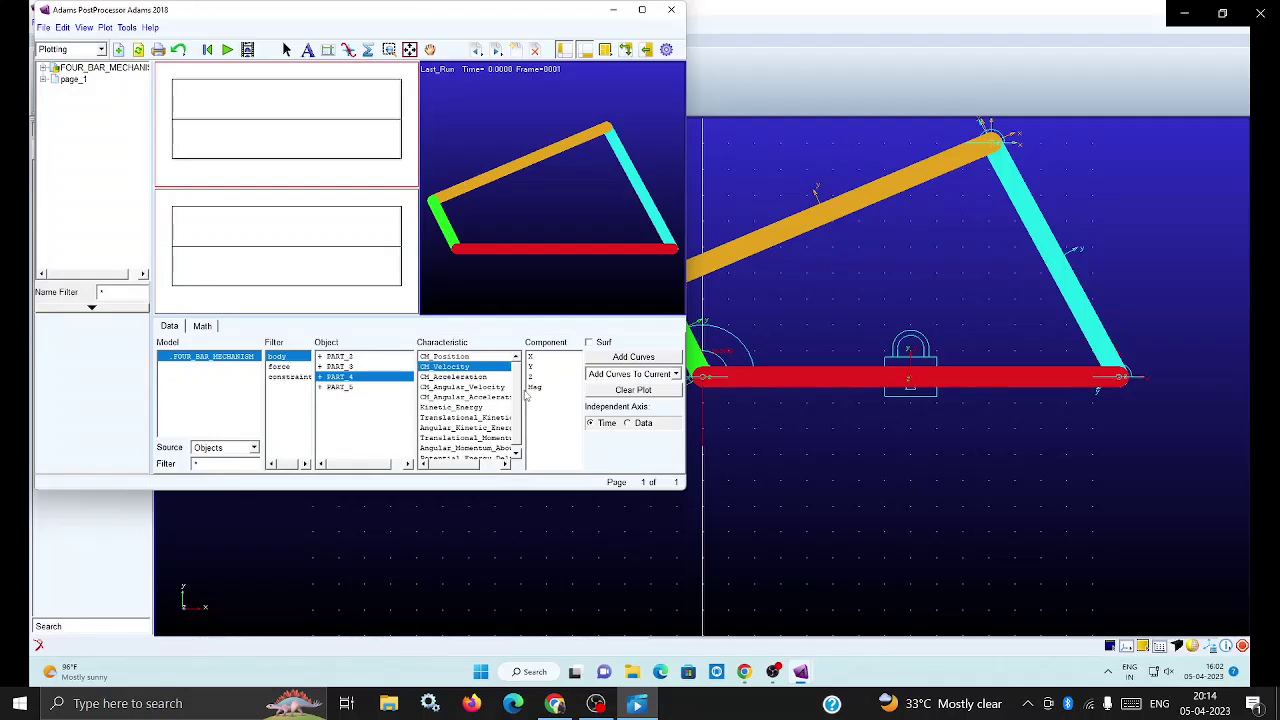
left_click(622, 360)
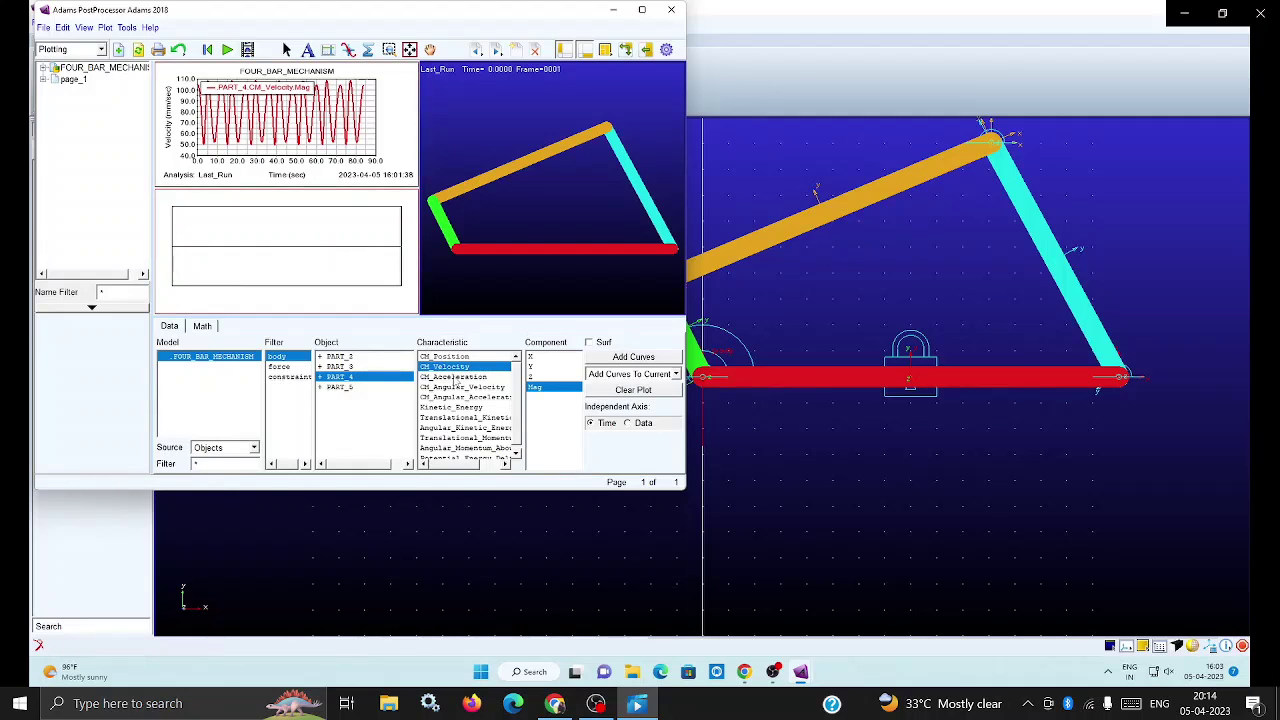
left_click(455, 377)
left_click(629, 358)
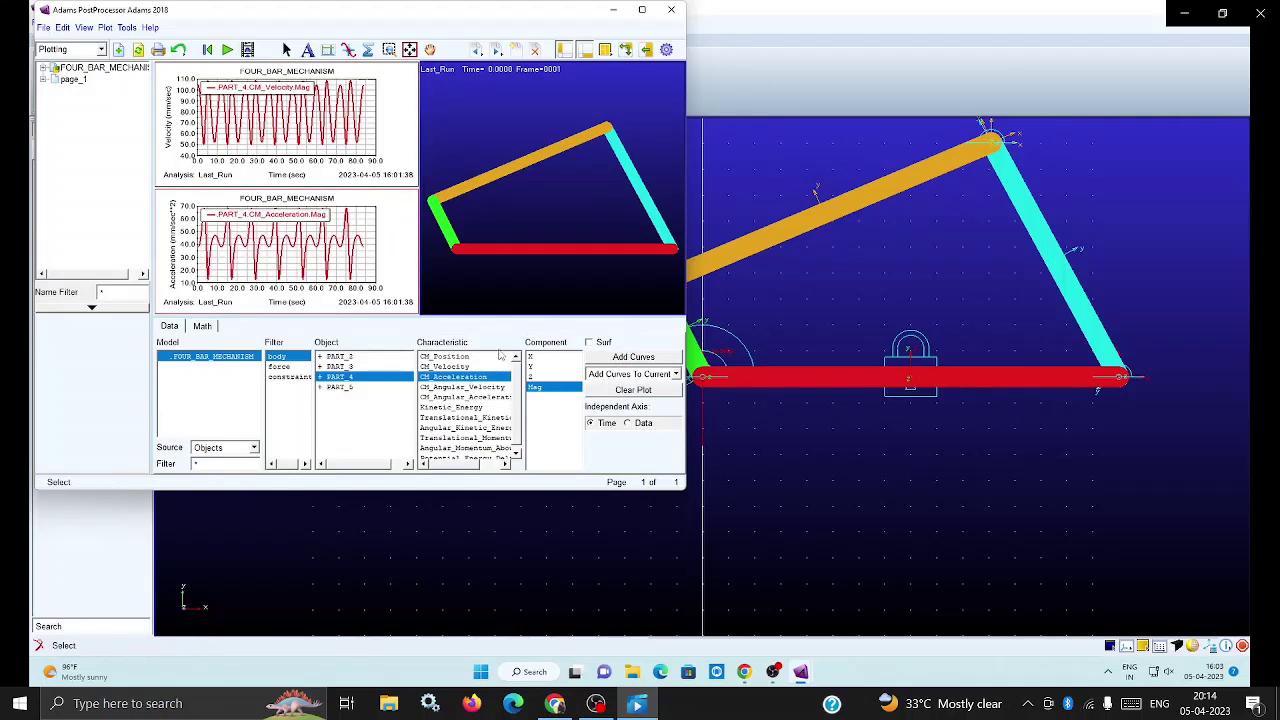
left_click(228, 50)
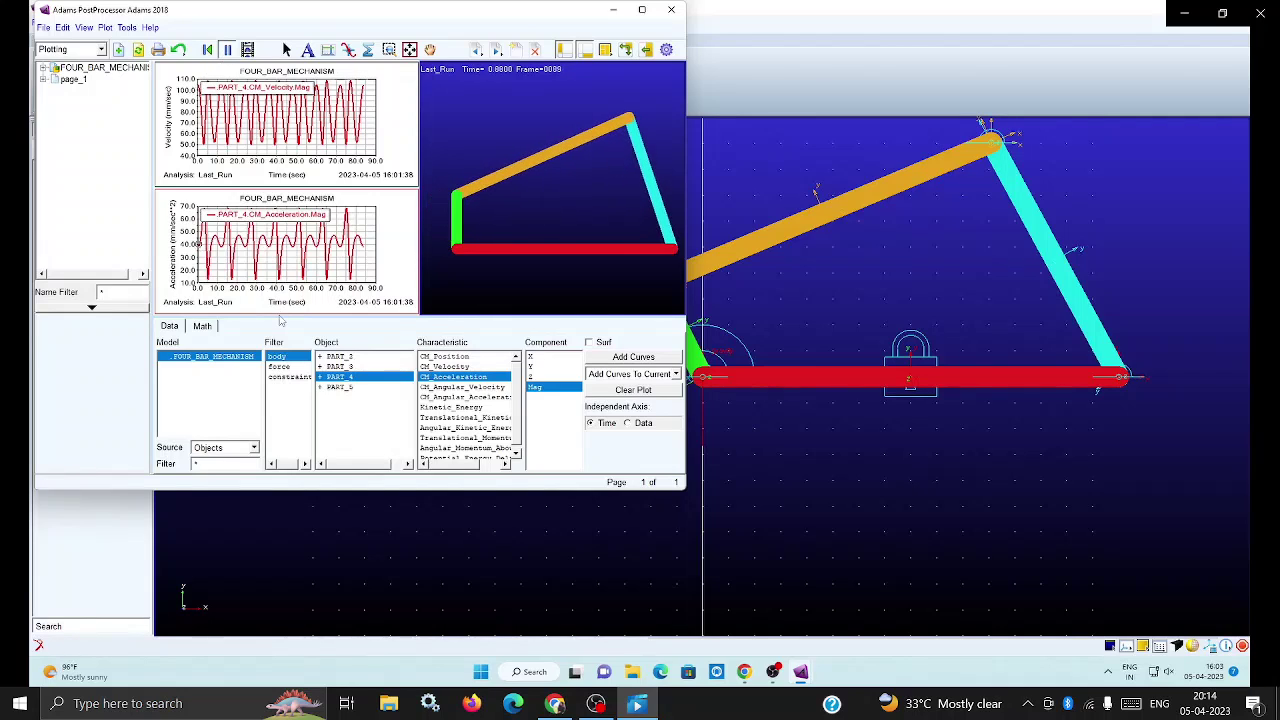
Maximize the PostProcessor so the PART_4 velocity and acceleration plots and linkage animation fill the screen.
left_click(642, 10)
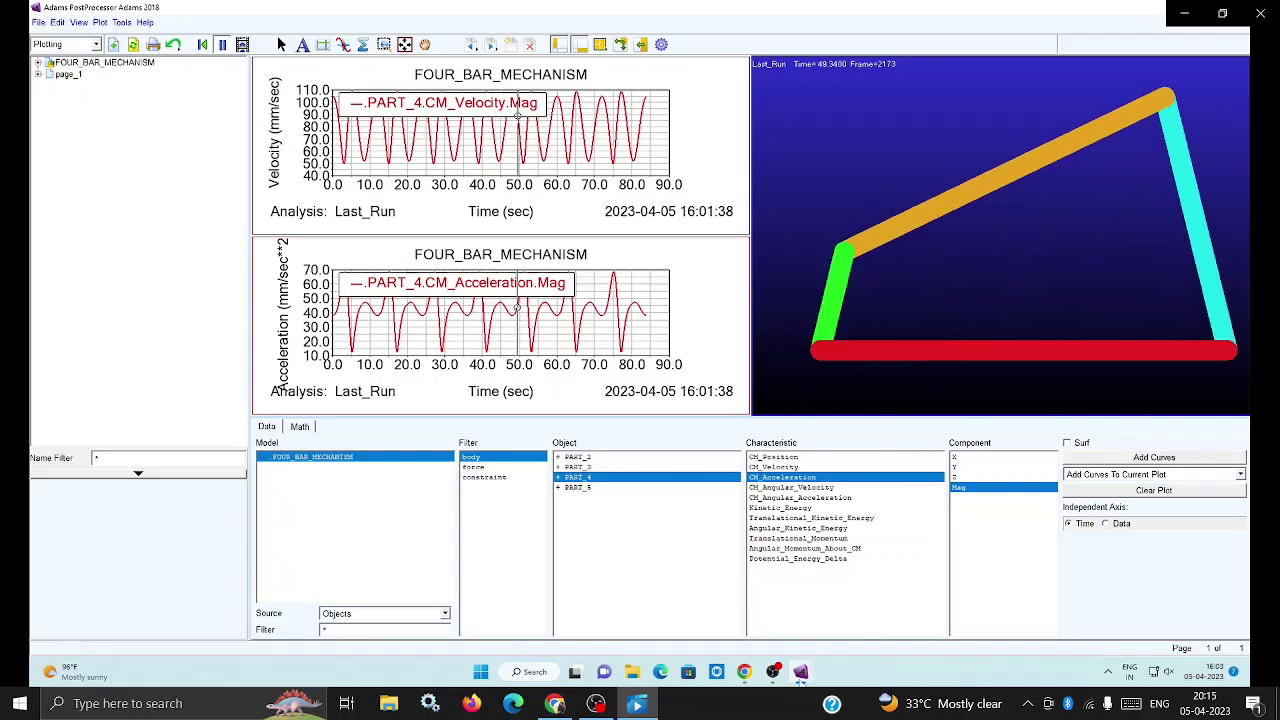
mouse_move(773, 675)
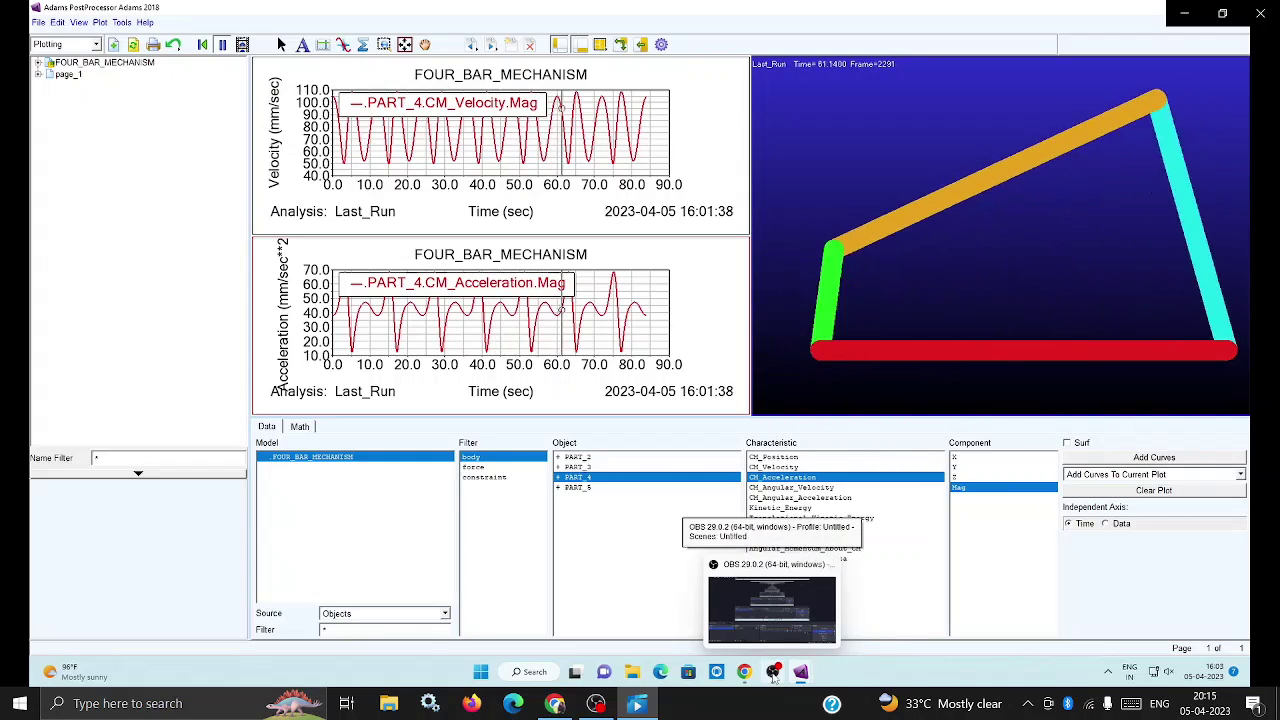